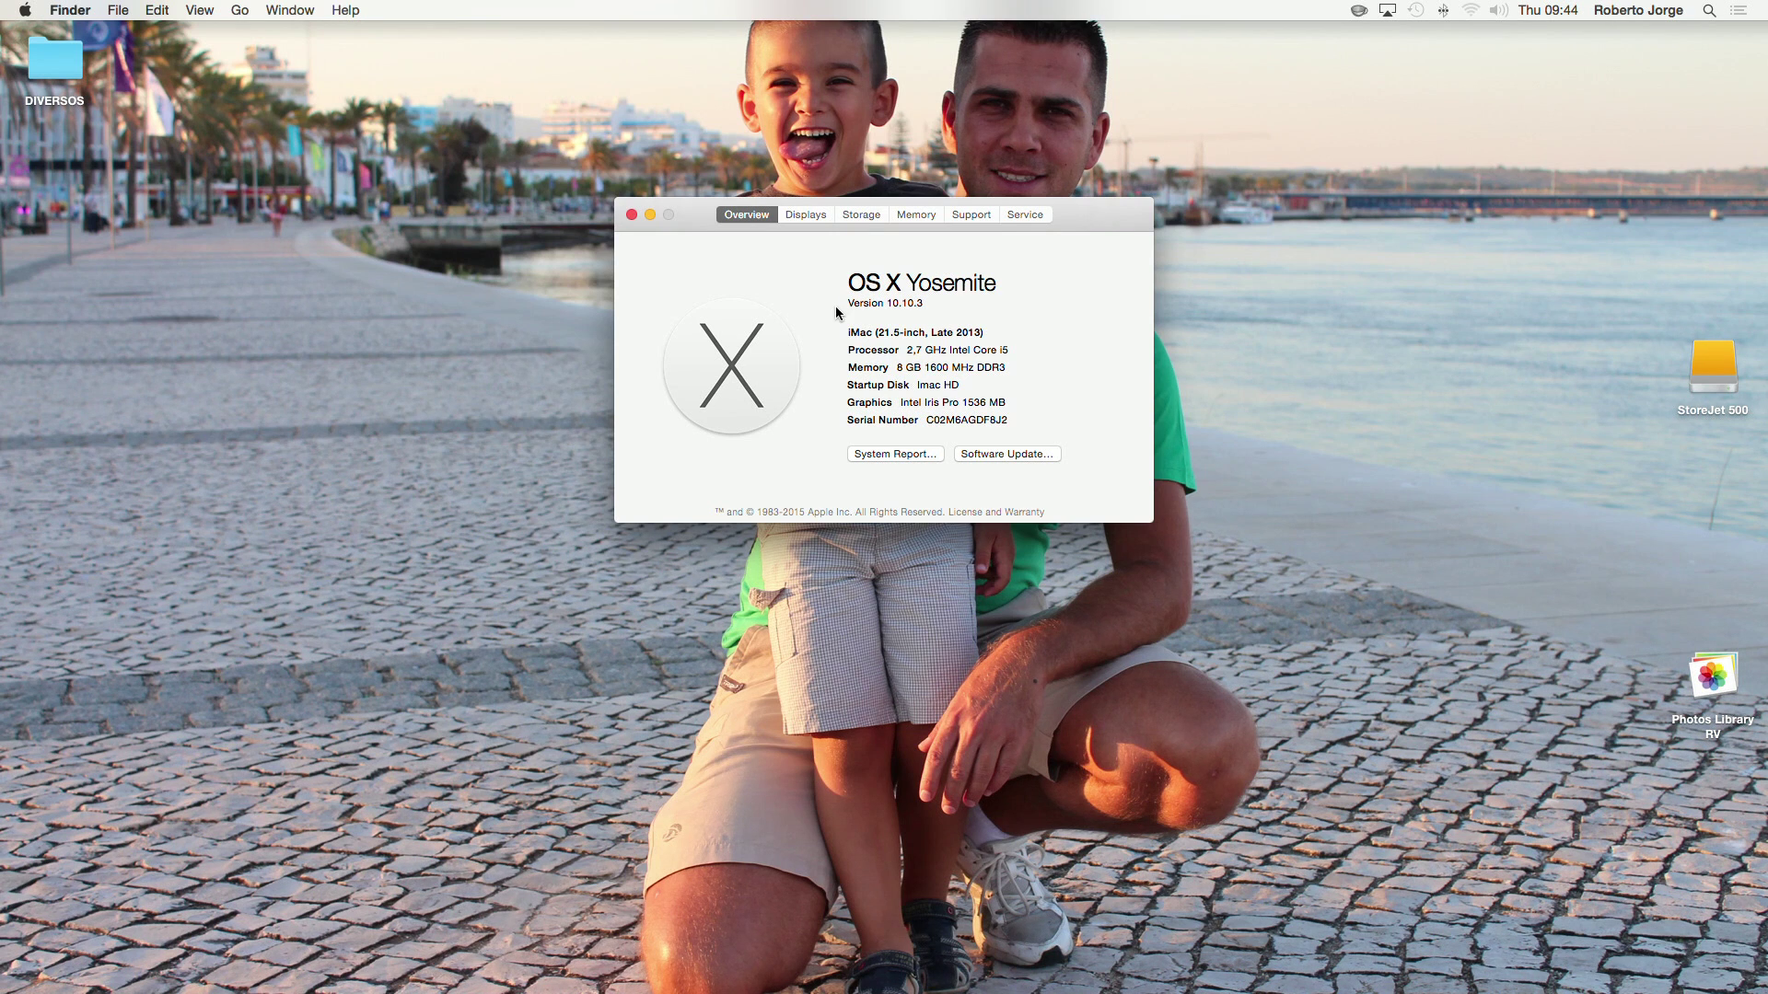
# - Examine the storage use of the internal Imac HD and the external StoreJet 500, and close the system overview
pyautogui.click(866, 214)
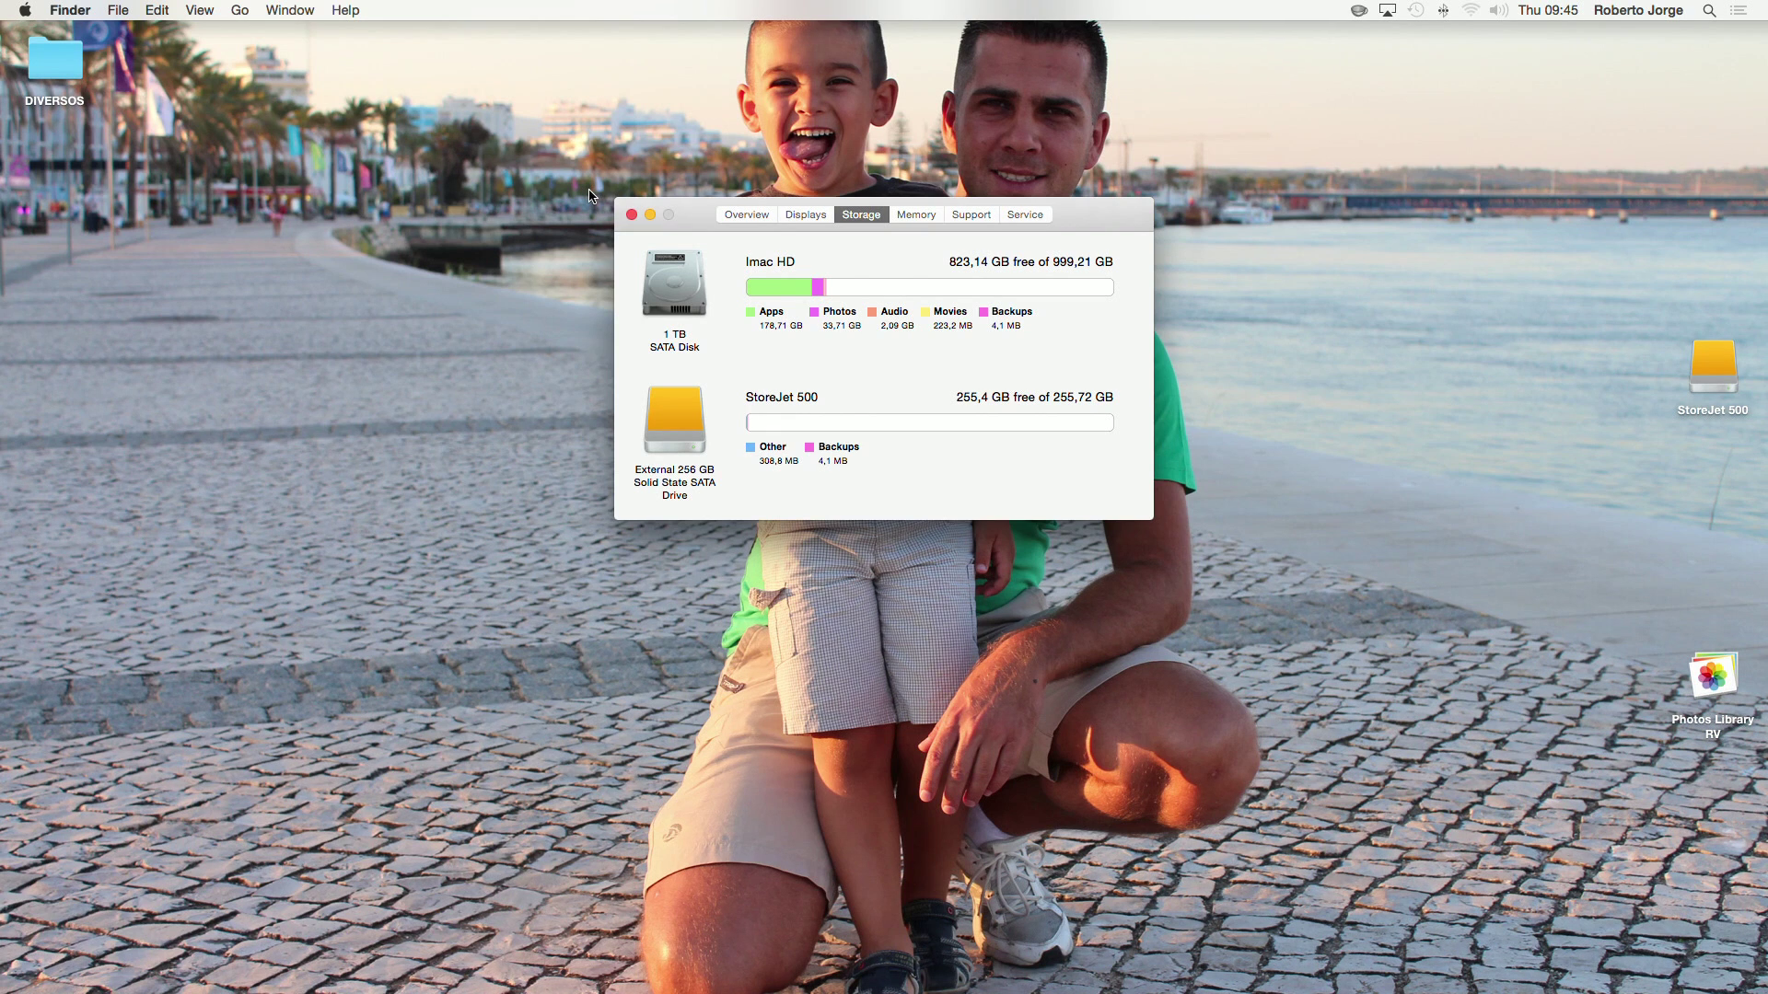
pyautogui.click(631, 215)
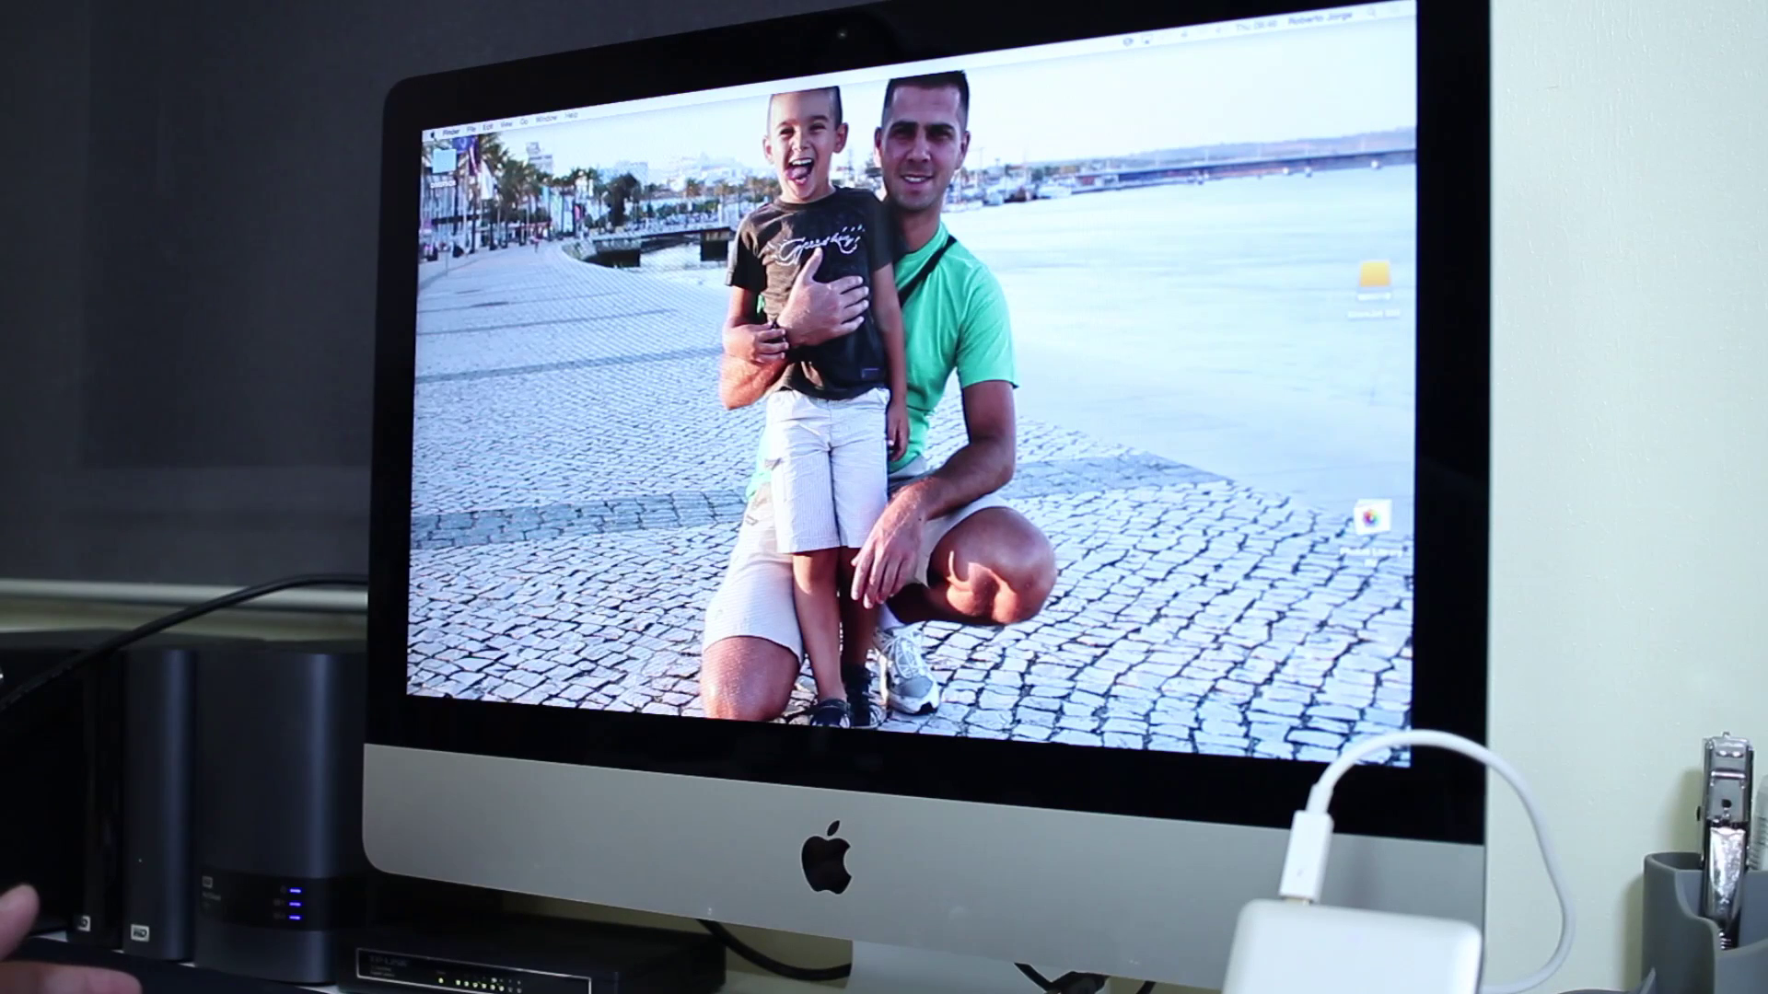
# - Shut down the Mac and confirm the shutdown
pyautogui.click(429, 132)
pyautogui.click(444, 237)
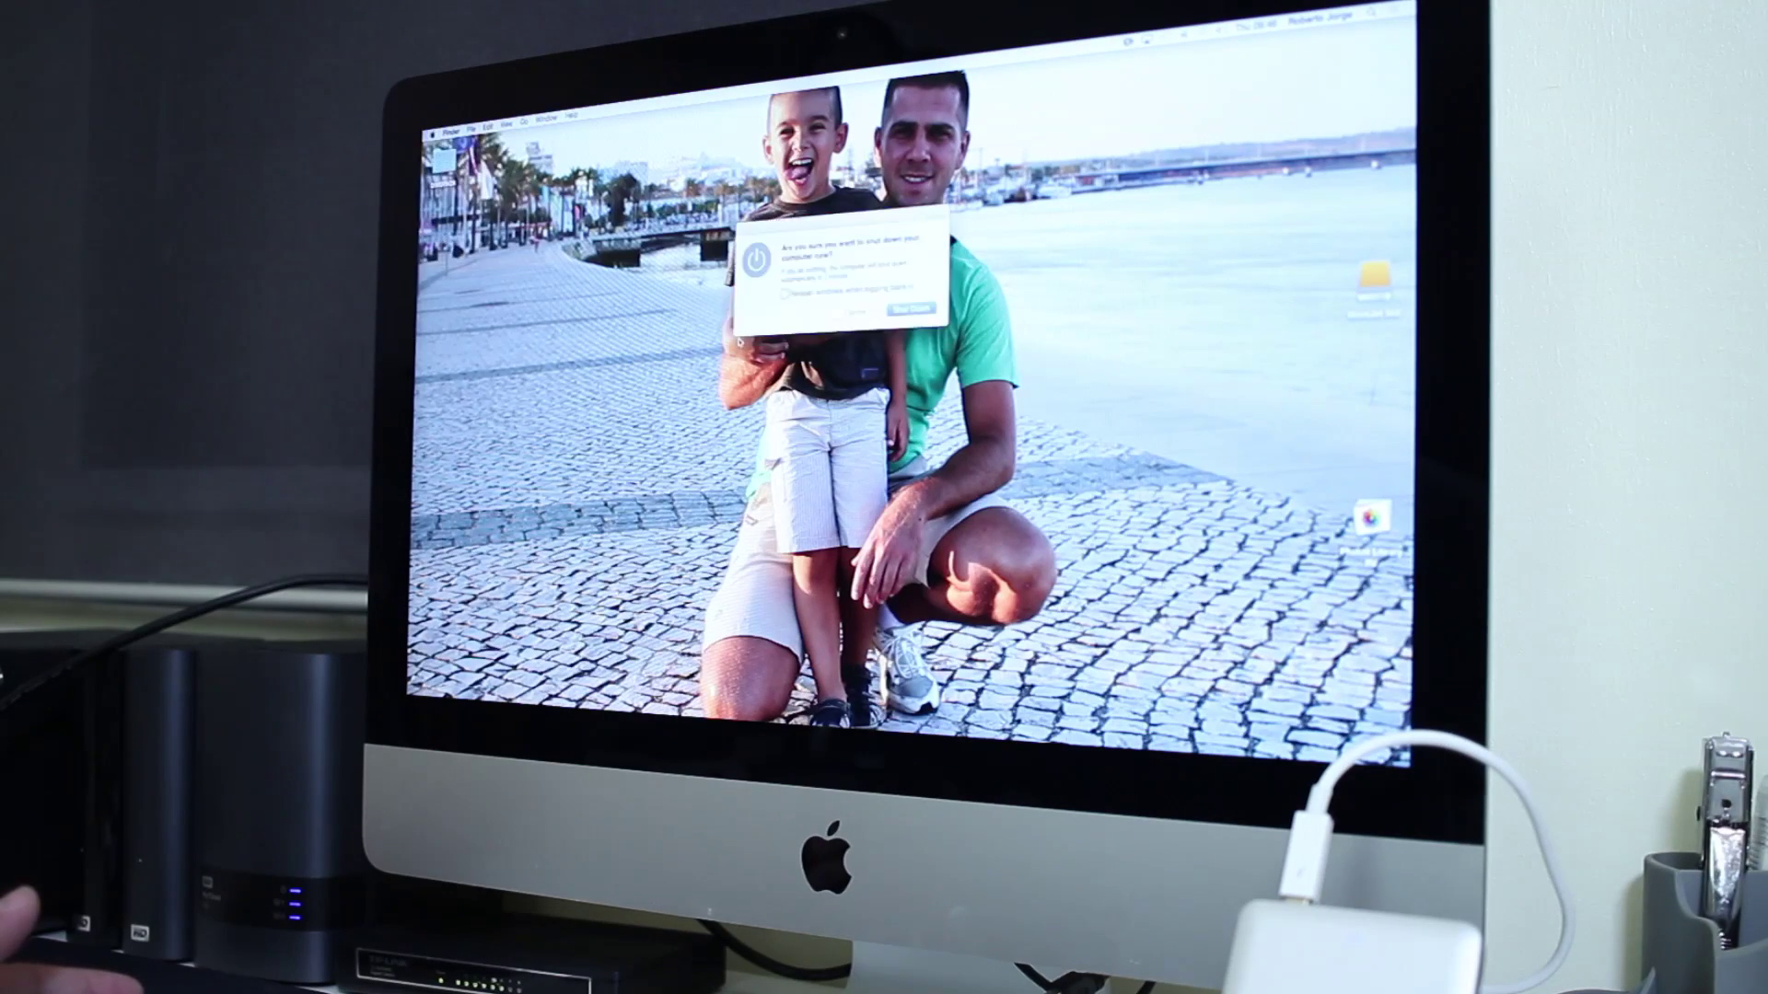
pyautogui.click(911, 321)
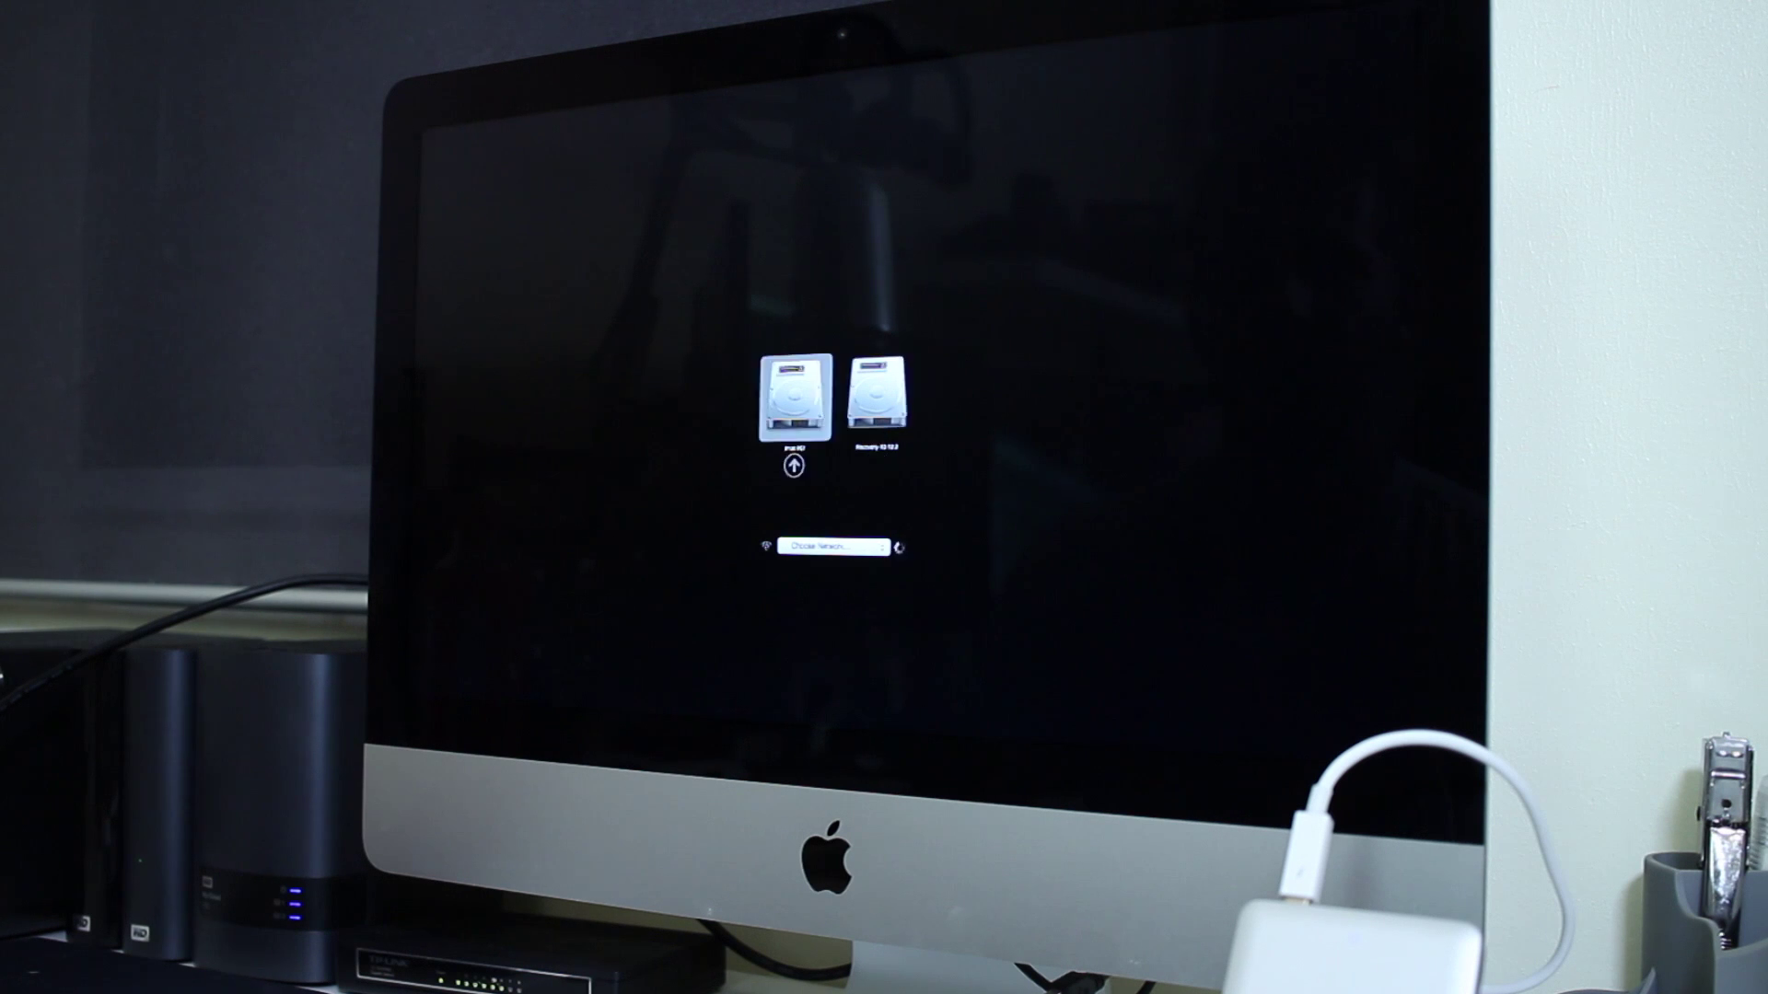
# - Boot the Mac from the Recovery volume in the startup disk picker
pyautogui.press('Right')
pyautogui.press('Left')
pyautogui.press('Right')
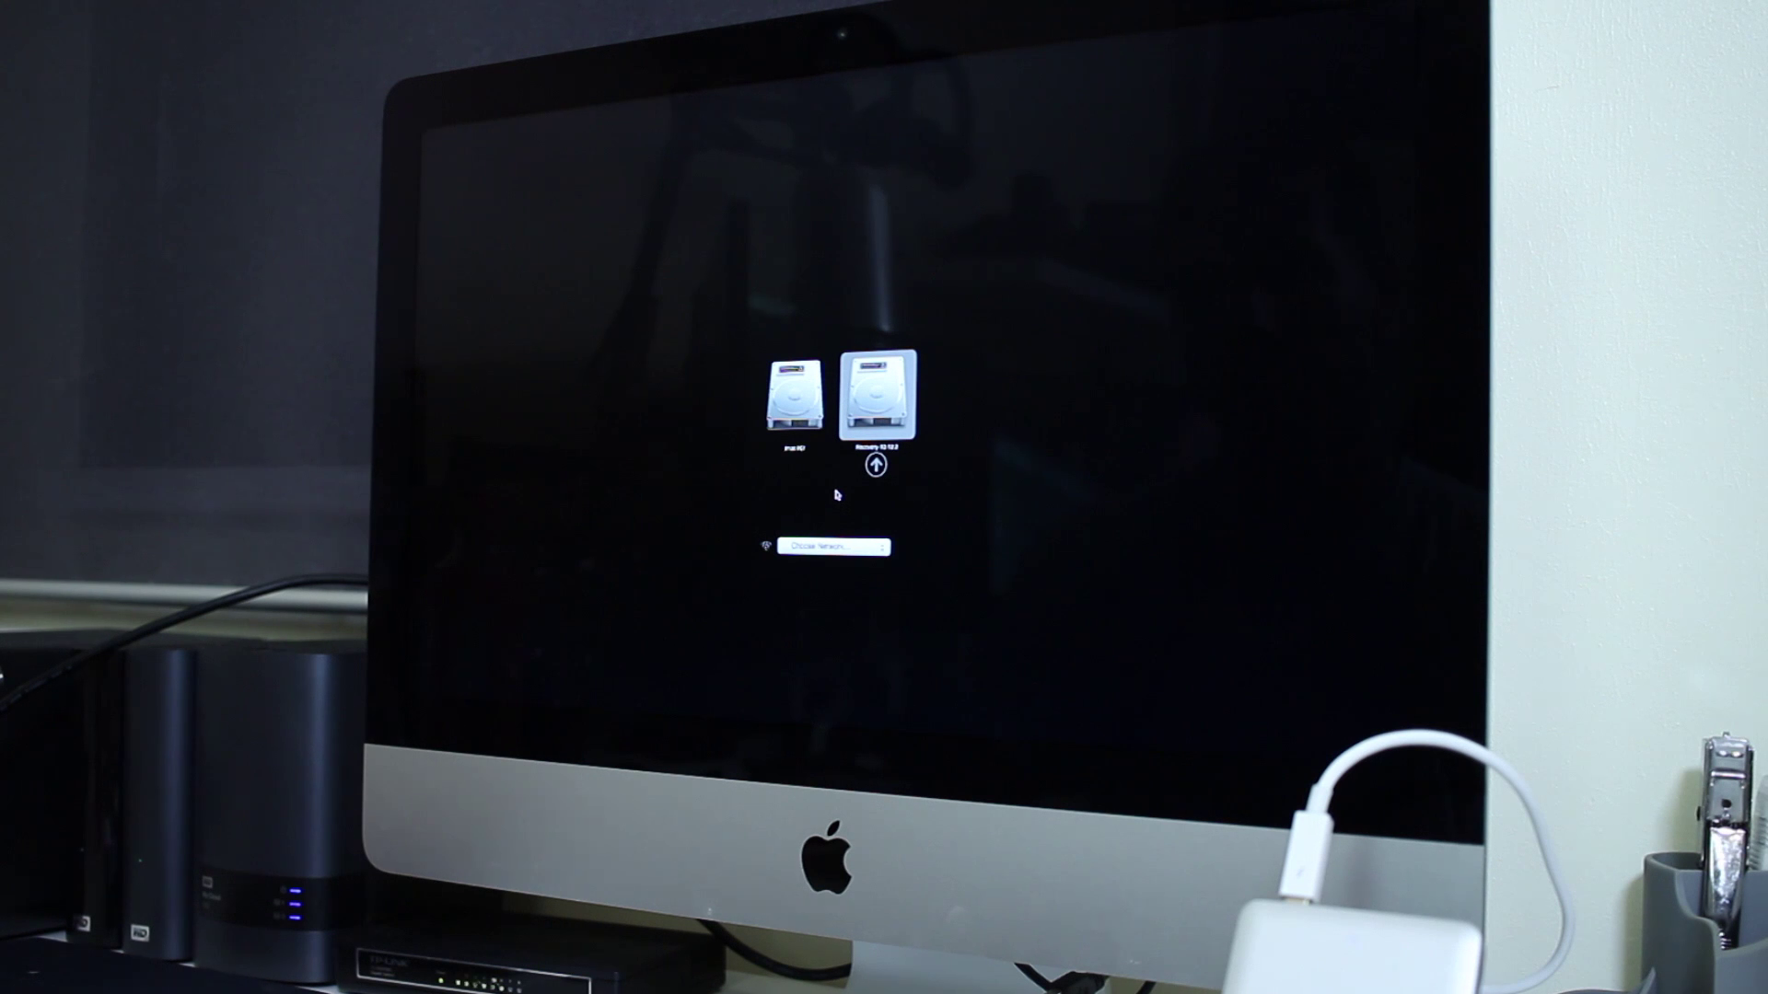
pyautogui.press('Return')
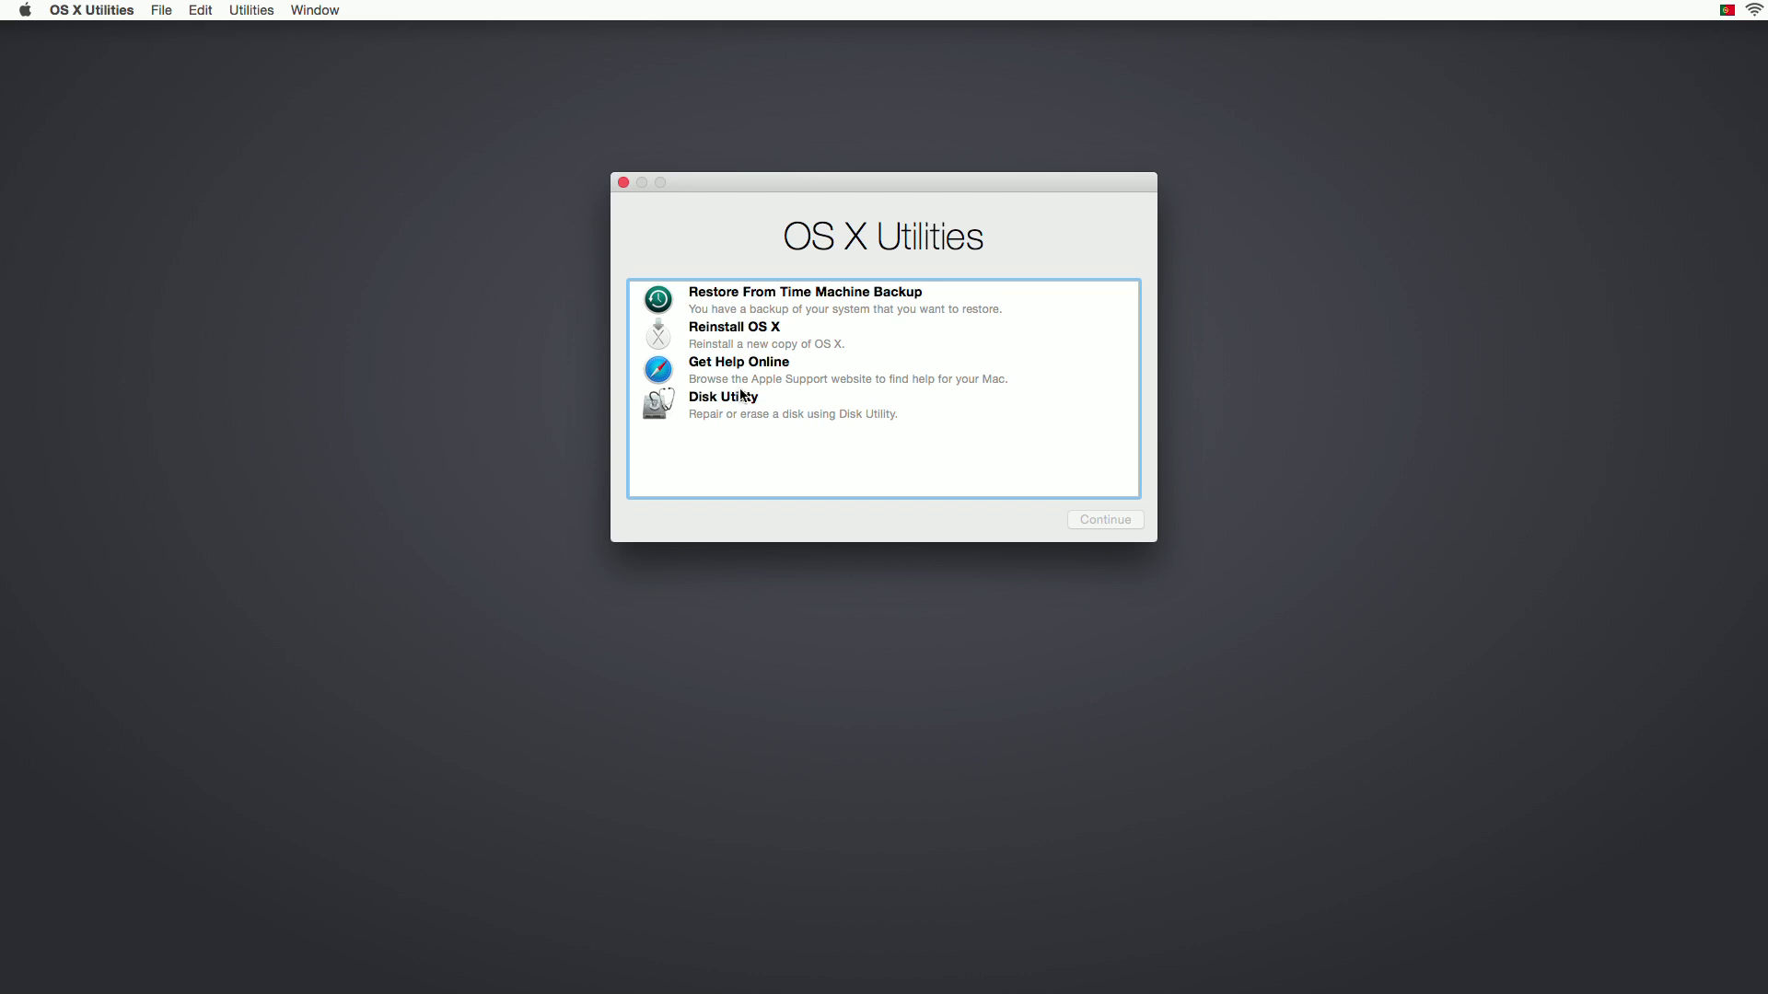
# - Start reinstalling OS X from OS X Utilities, allow the eligibility check with Apple and accept the licence agreement
pyautogui.click(727, 337)
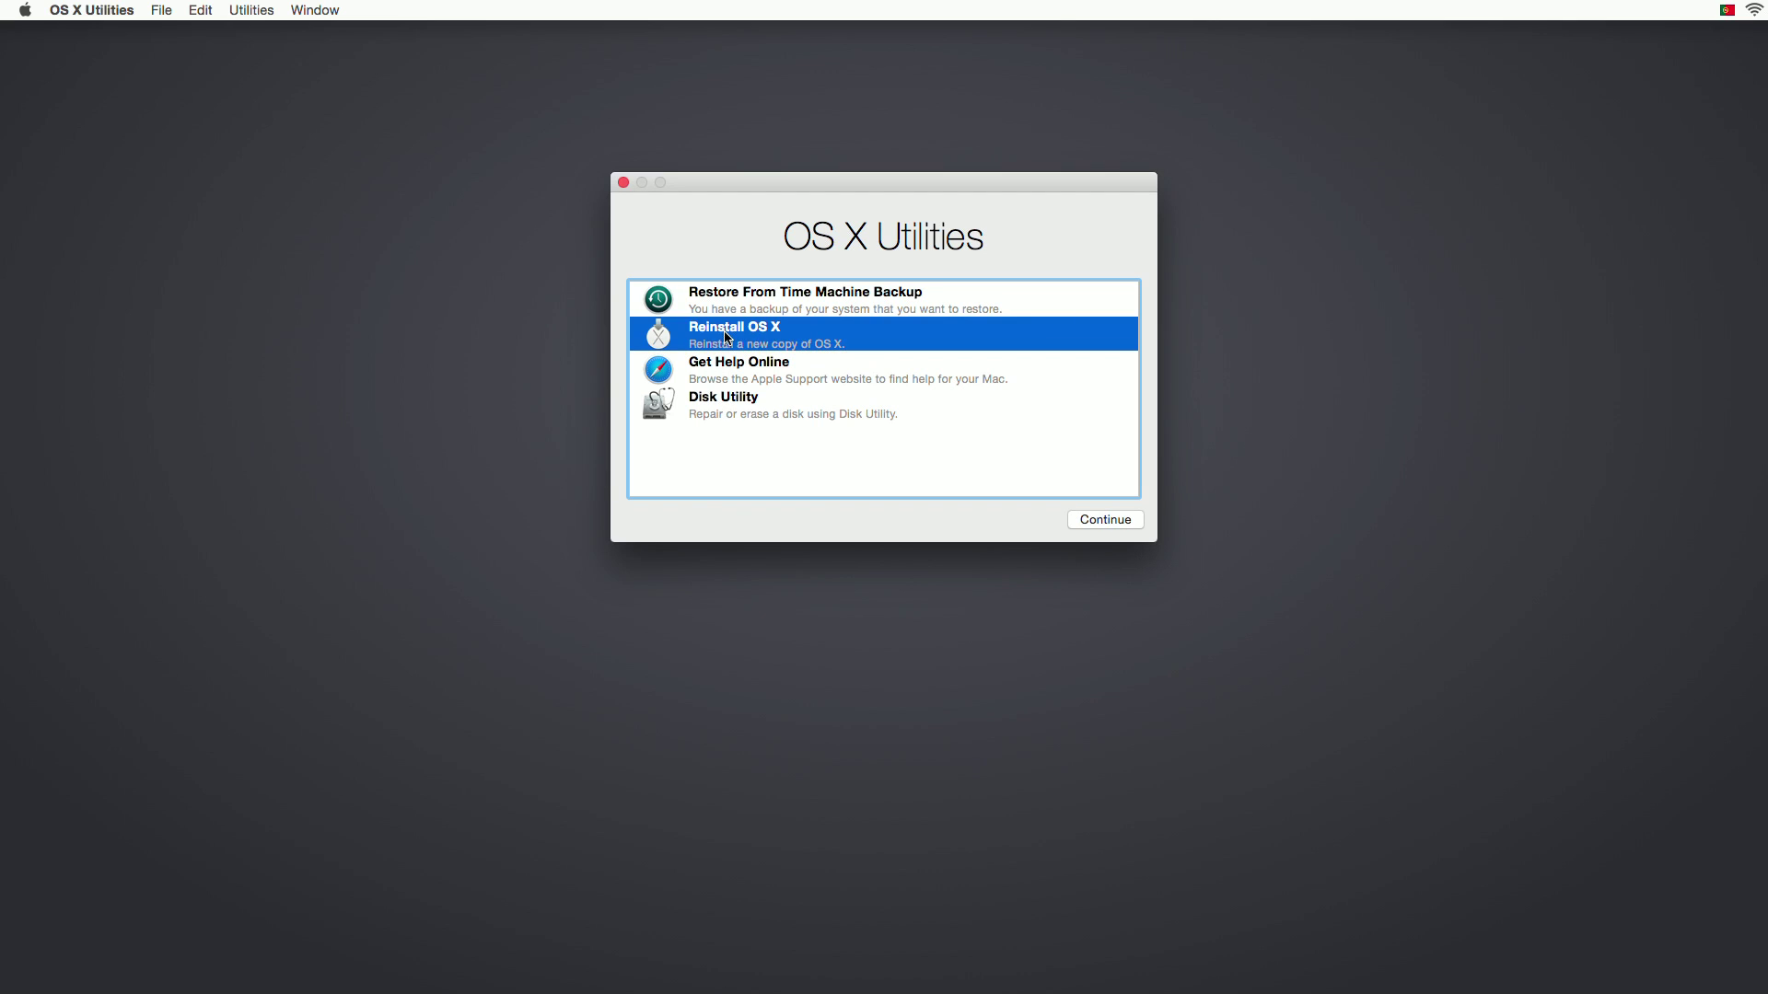
pyautogui.click(1105, 521)
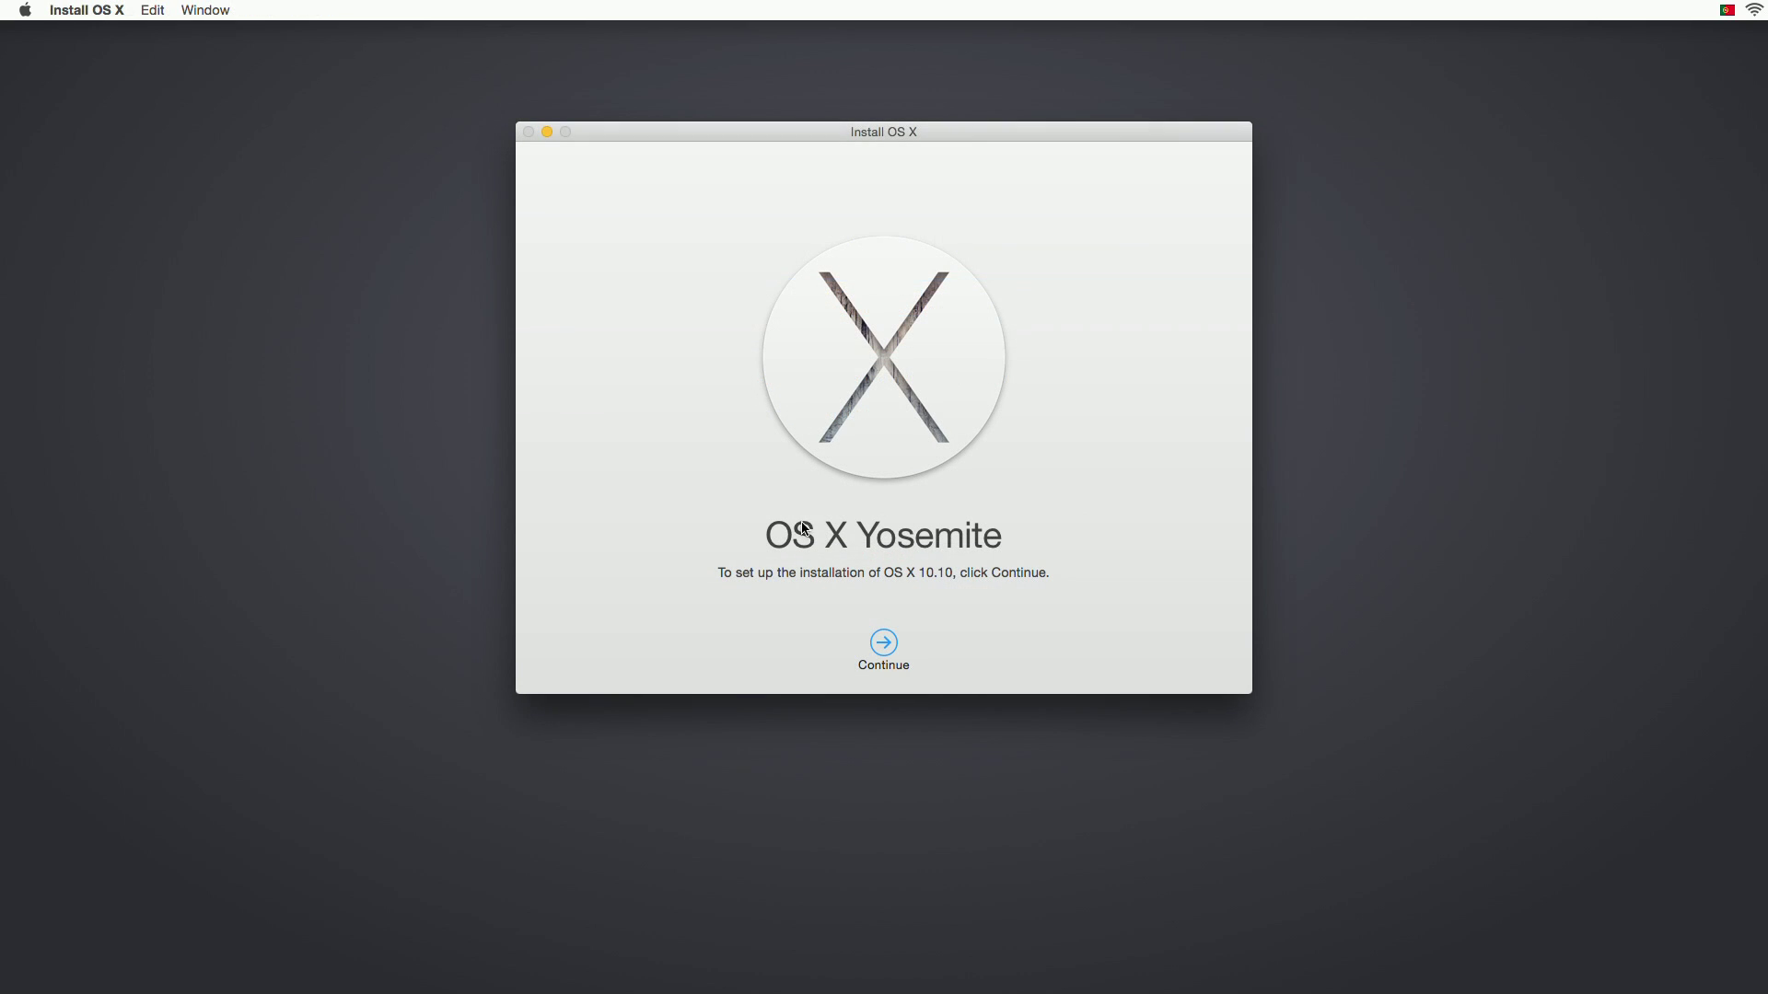
pyautogui.click(884, 642)
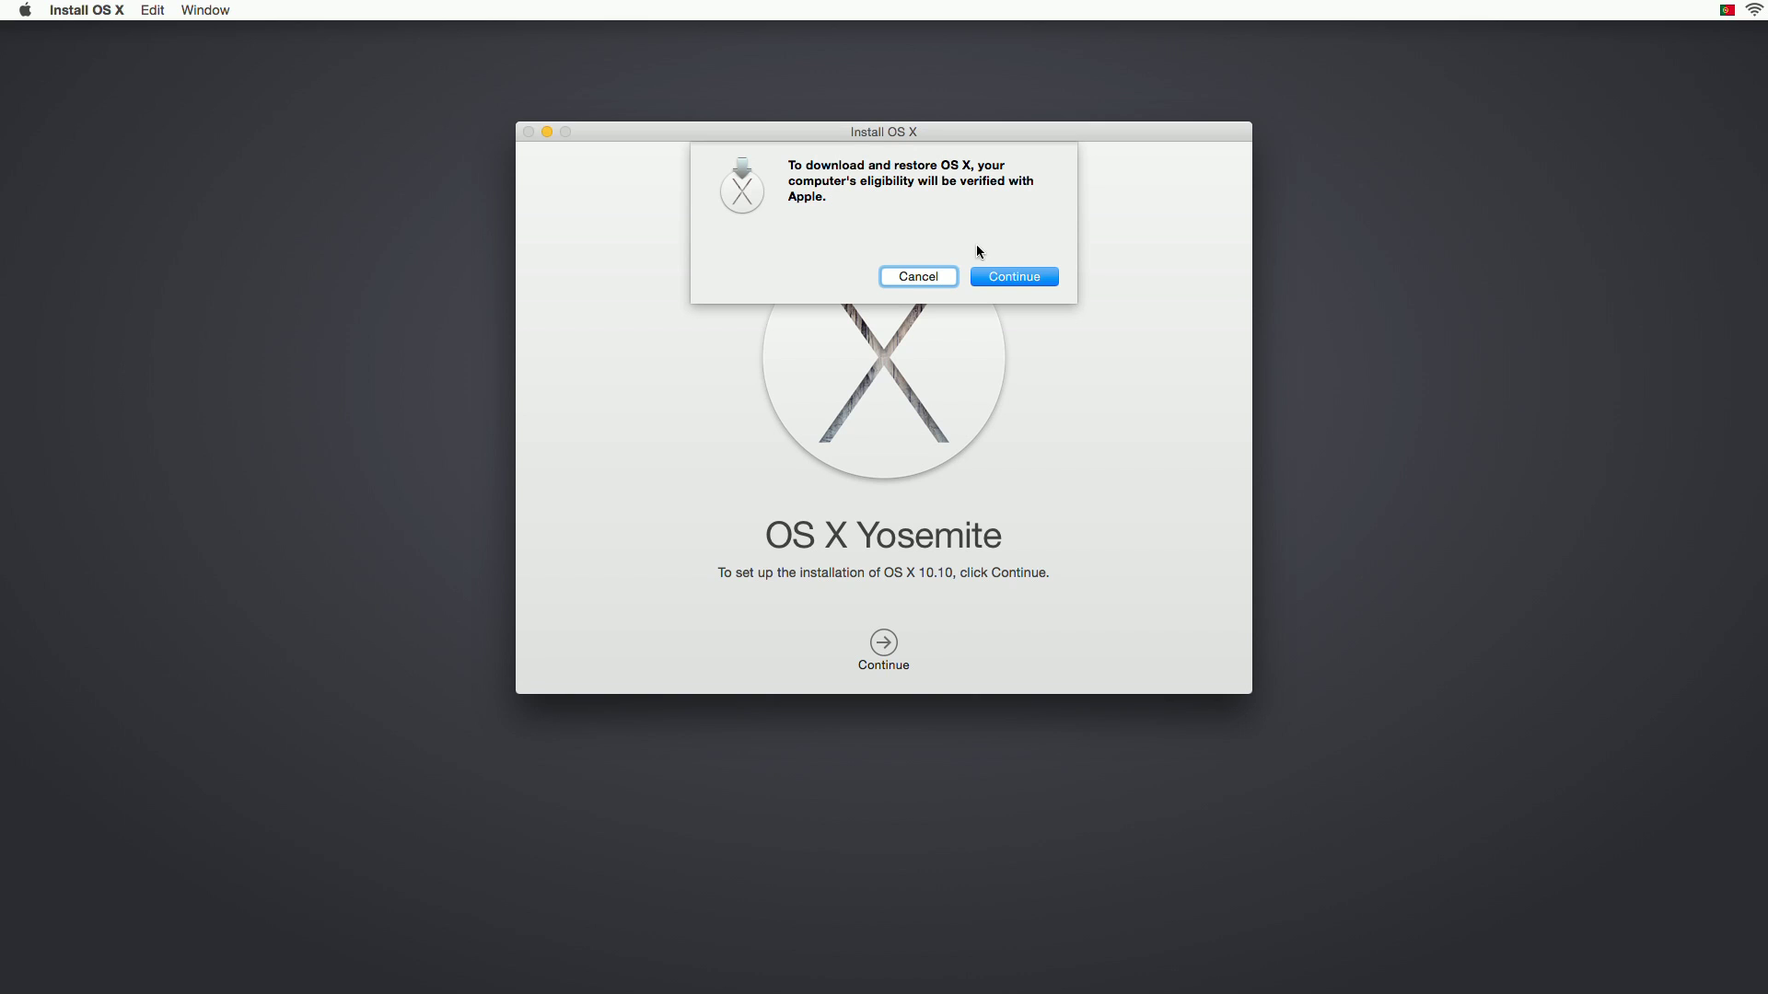
pyautogui.click(998, 273)
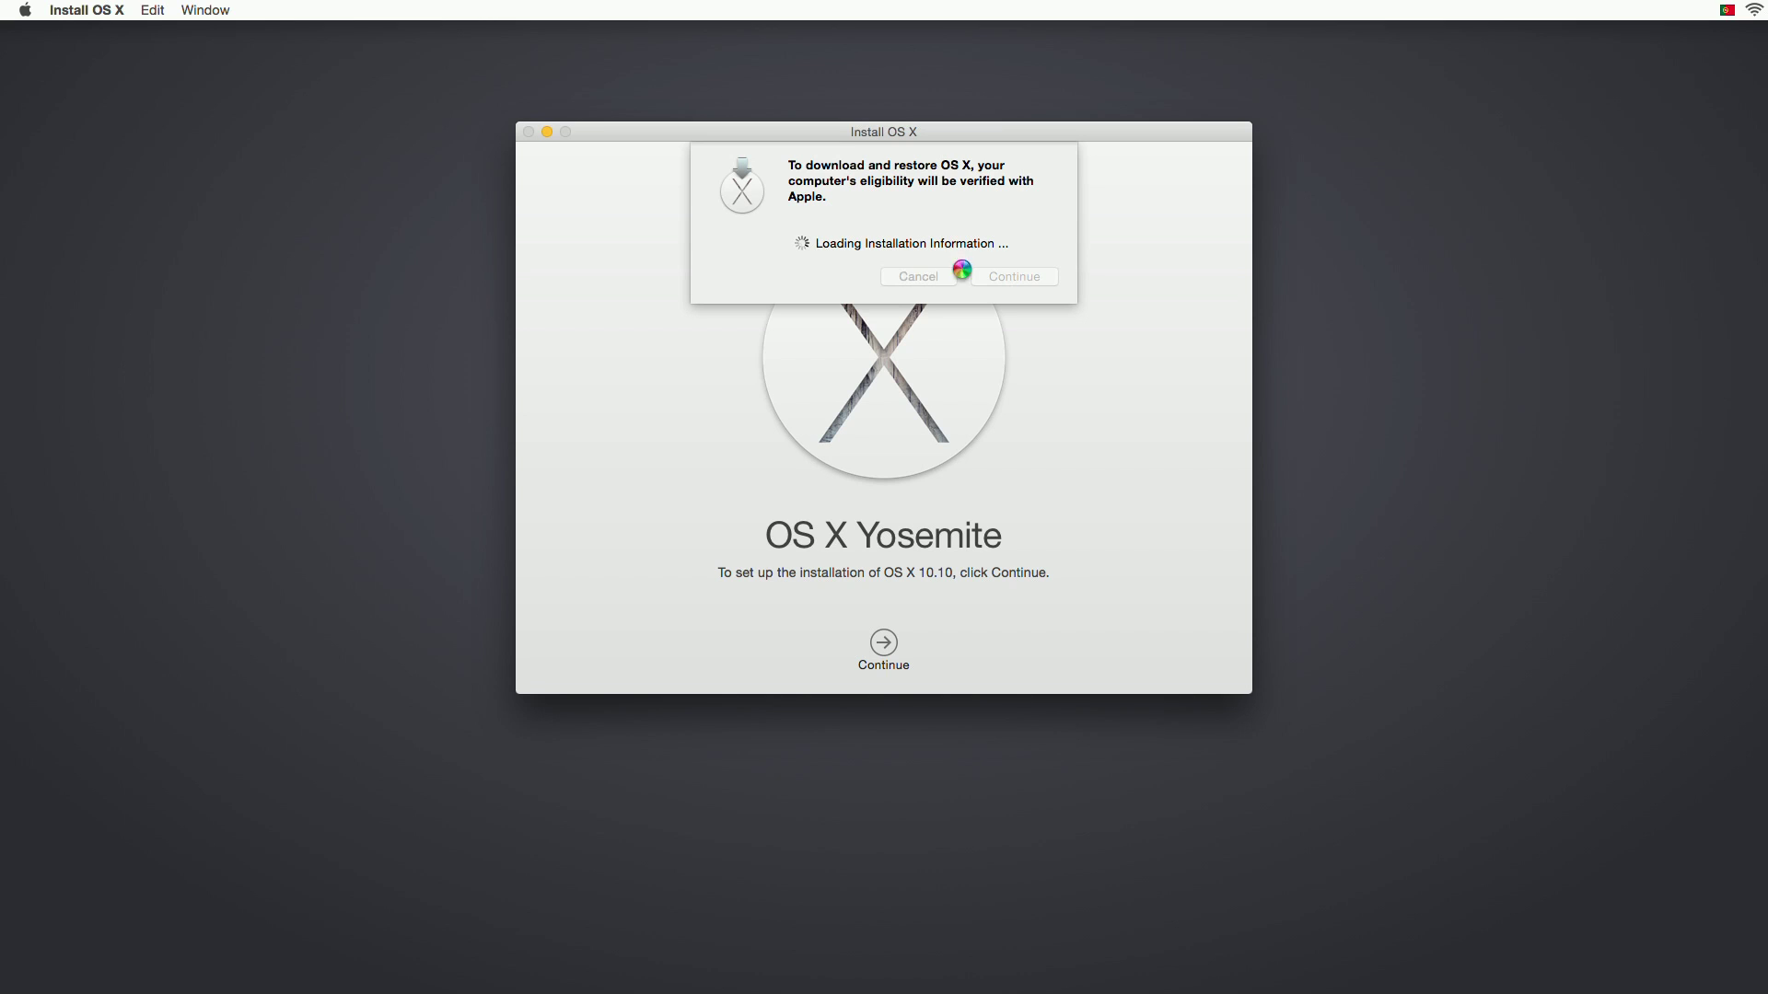
pyautogui.click(926, 643)
pyautogui.click(1007, 236)
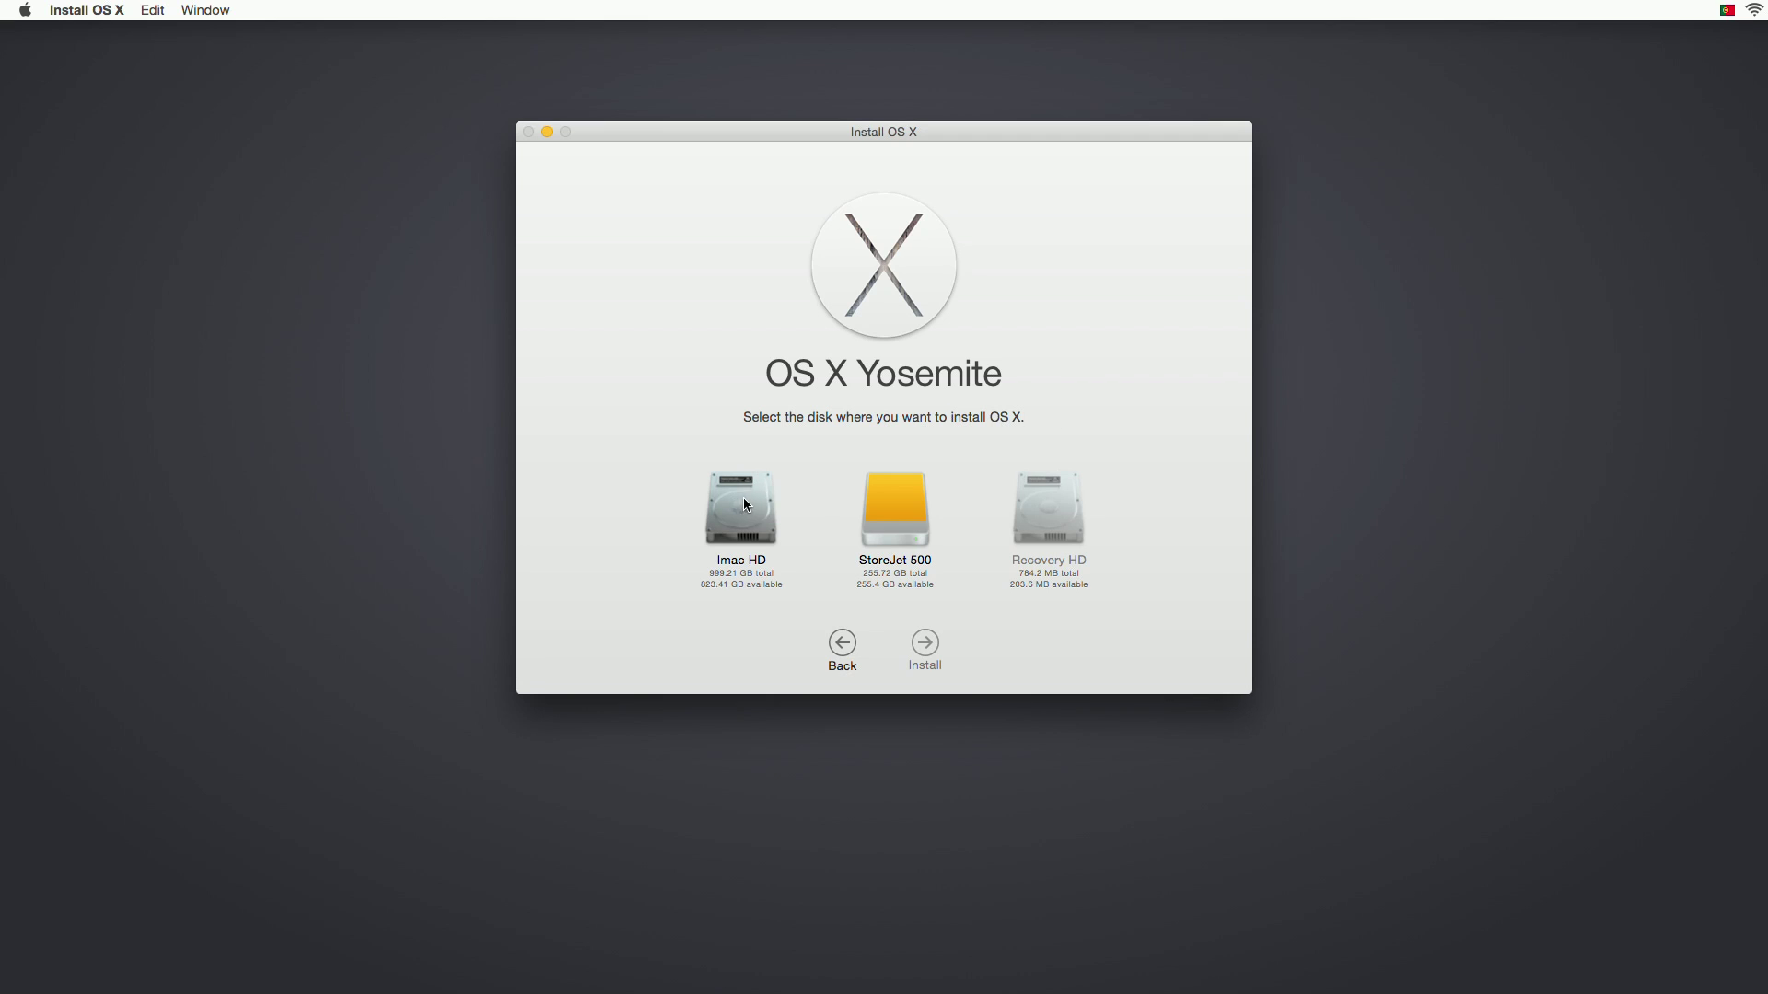
# - Try to install OS X Yosemite on the StoreJet 500 disk, cancelling at the App Store sign-in
pyautogui.click(908, 517)
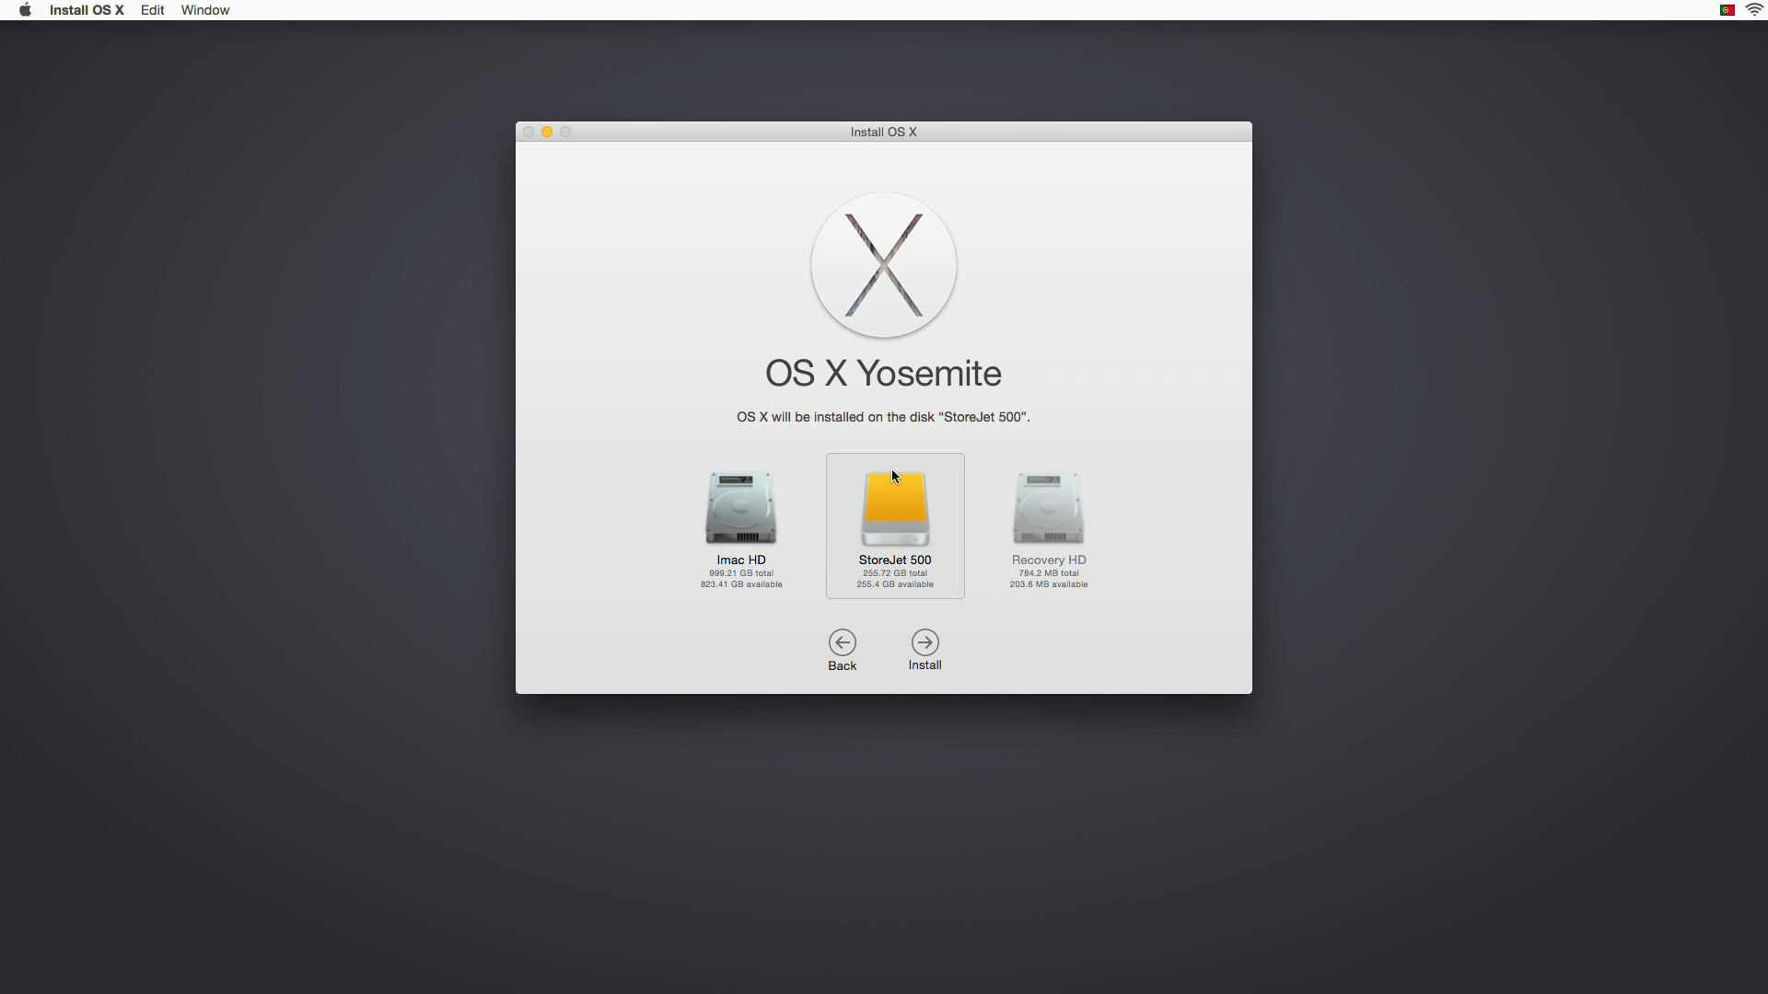
pyautogui.click(926, 642)
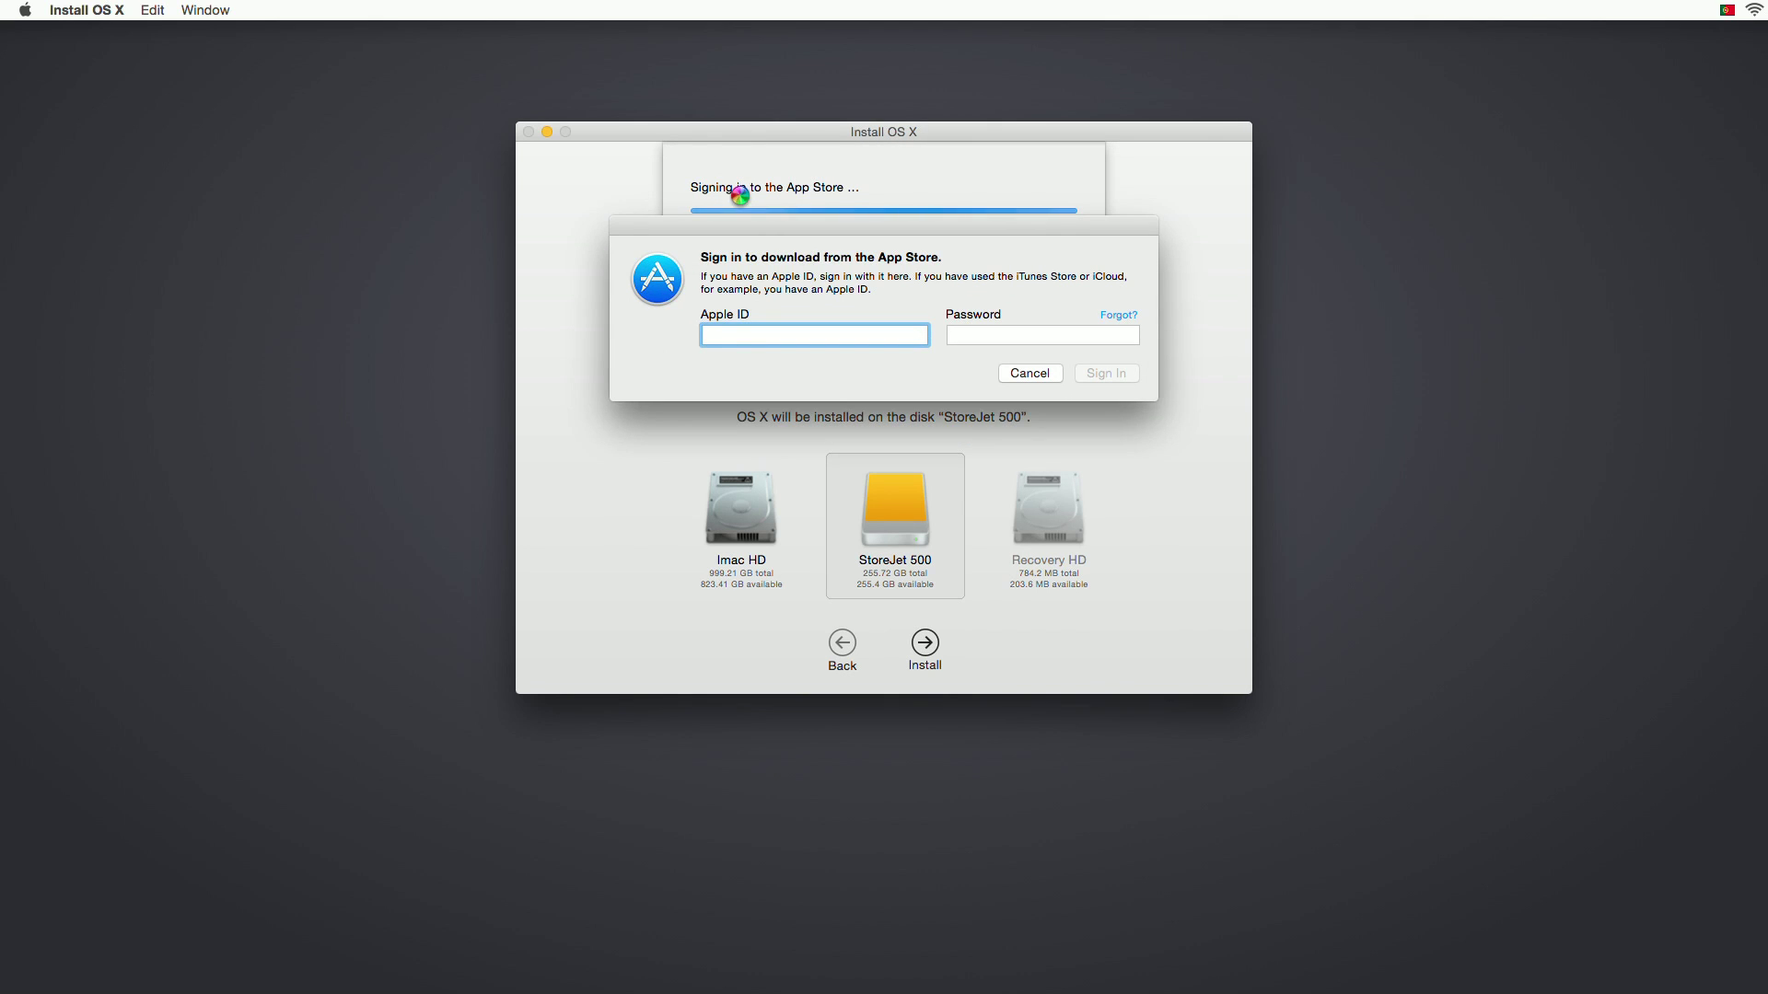
pyautogui.click(1027, 373)
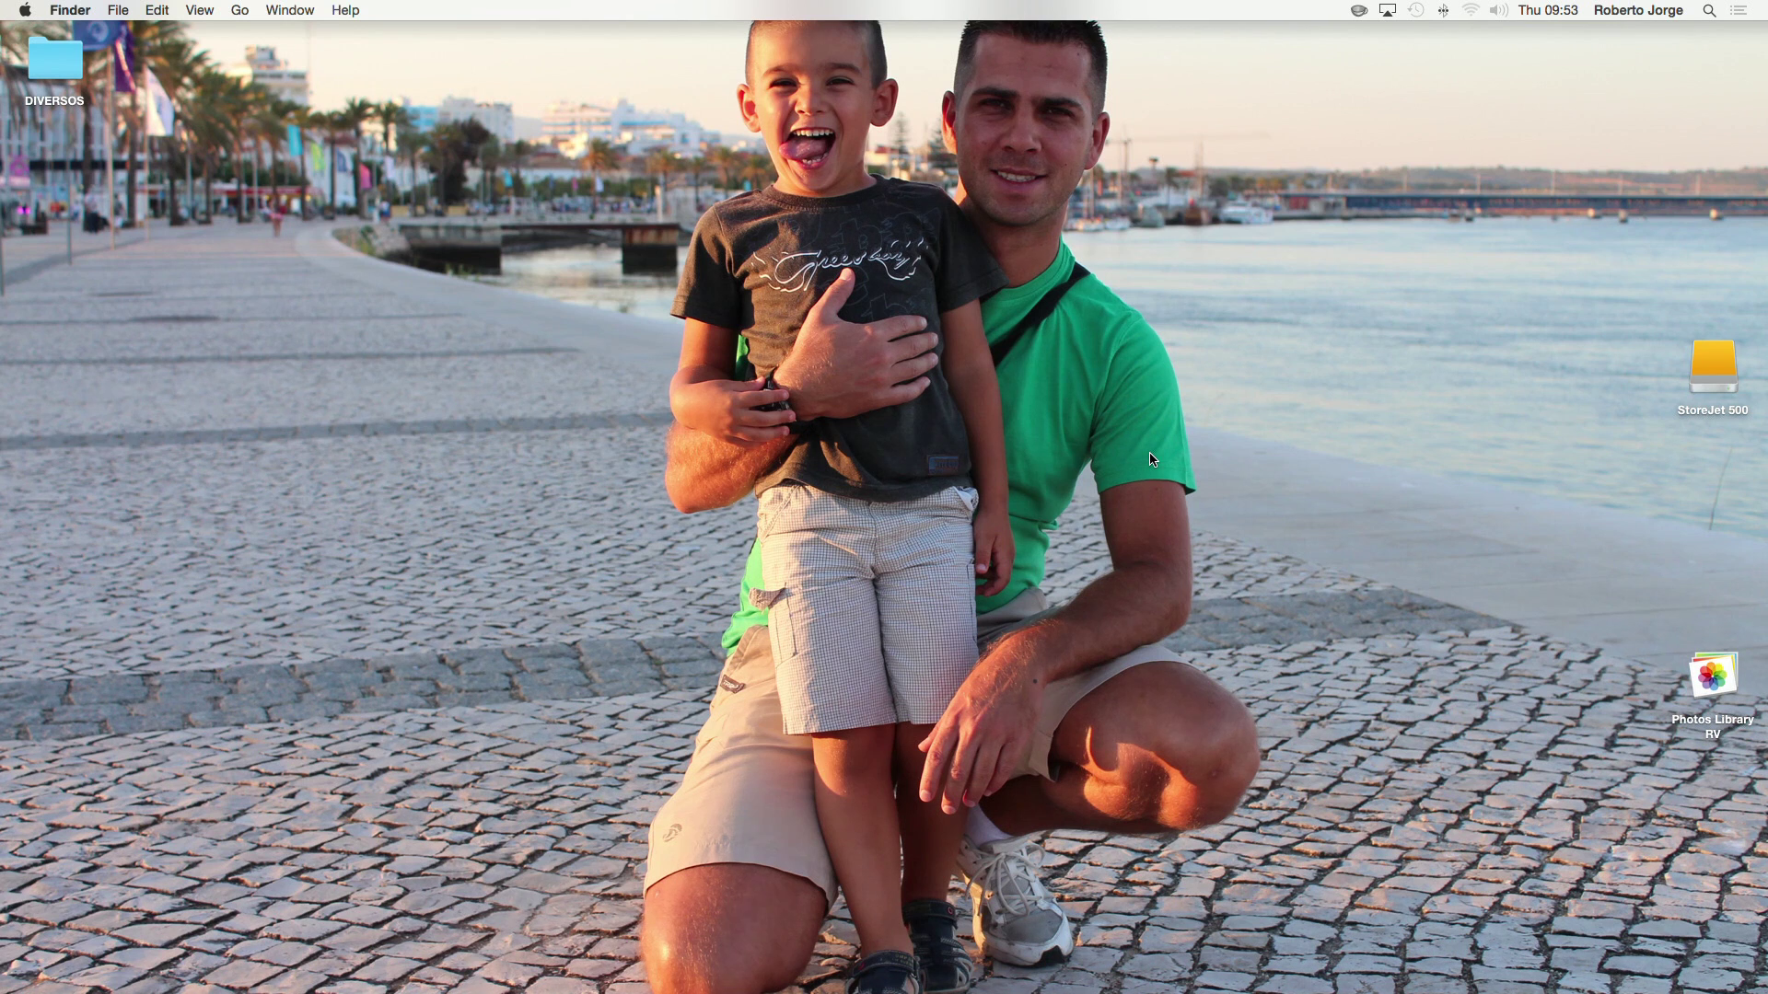
# - Check which startup systems are available in the Startup Disk settings of System Preferences, and close them
pyautogui.click(25, 11)
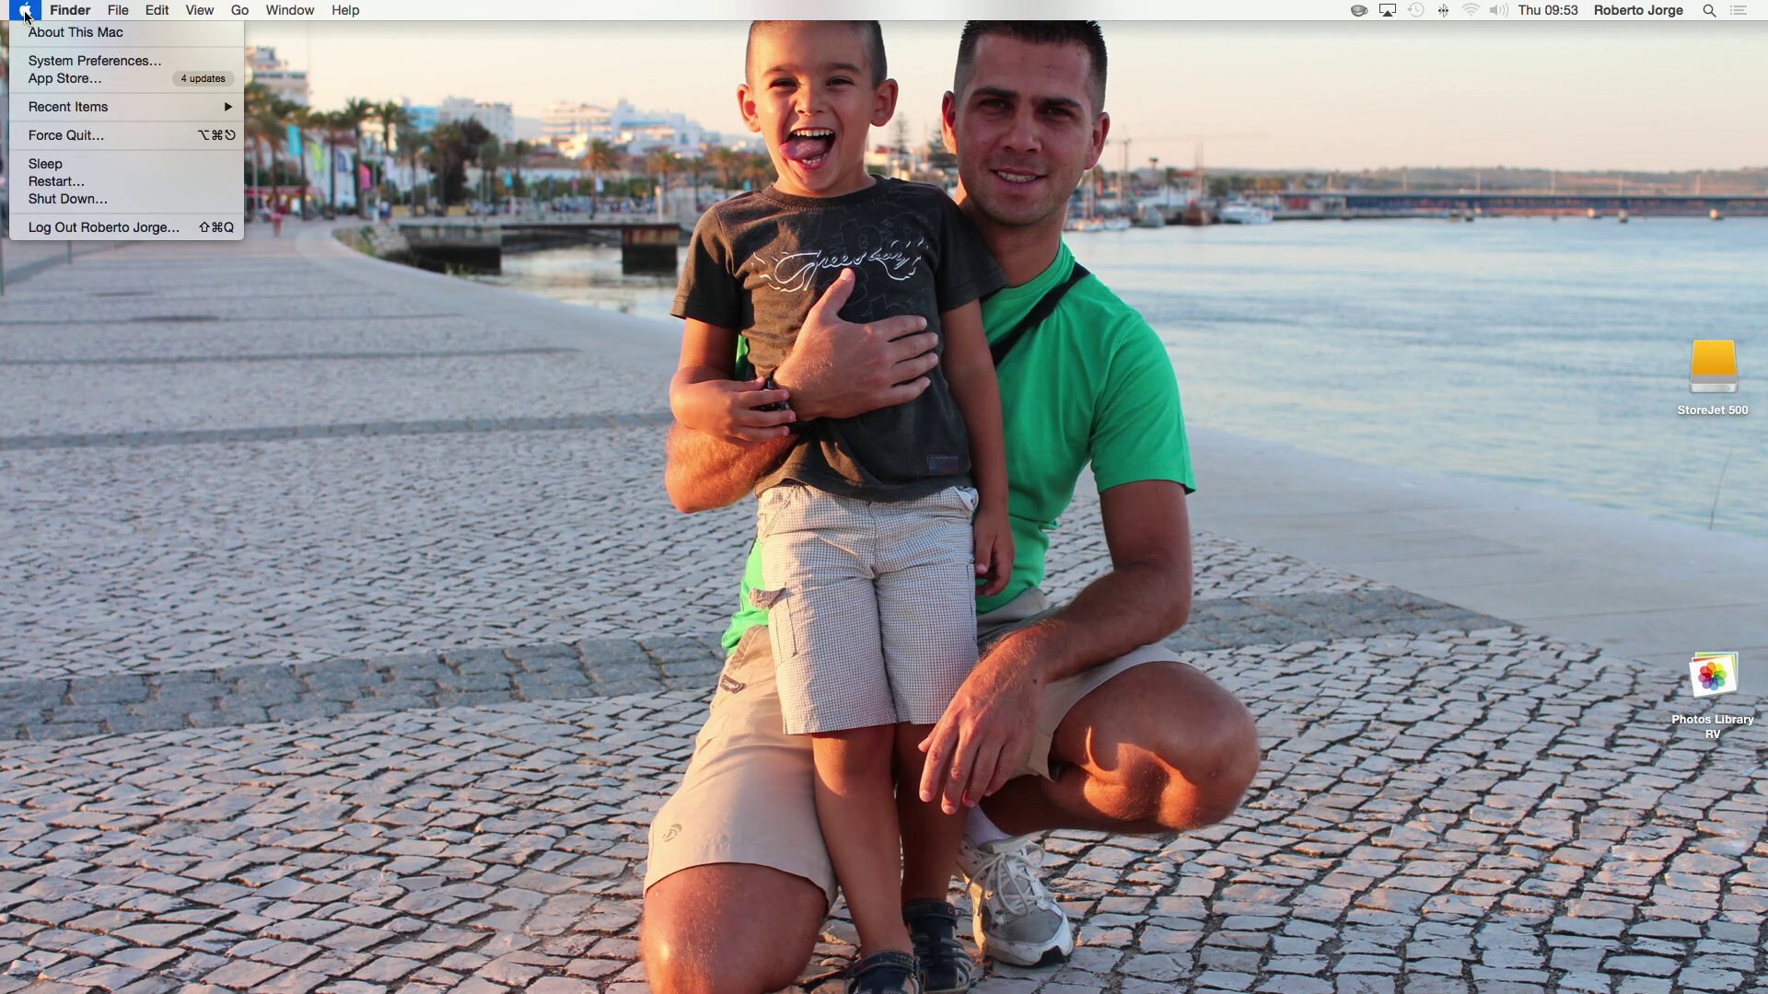
pyautogui.click(69, 60)
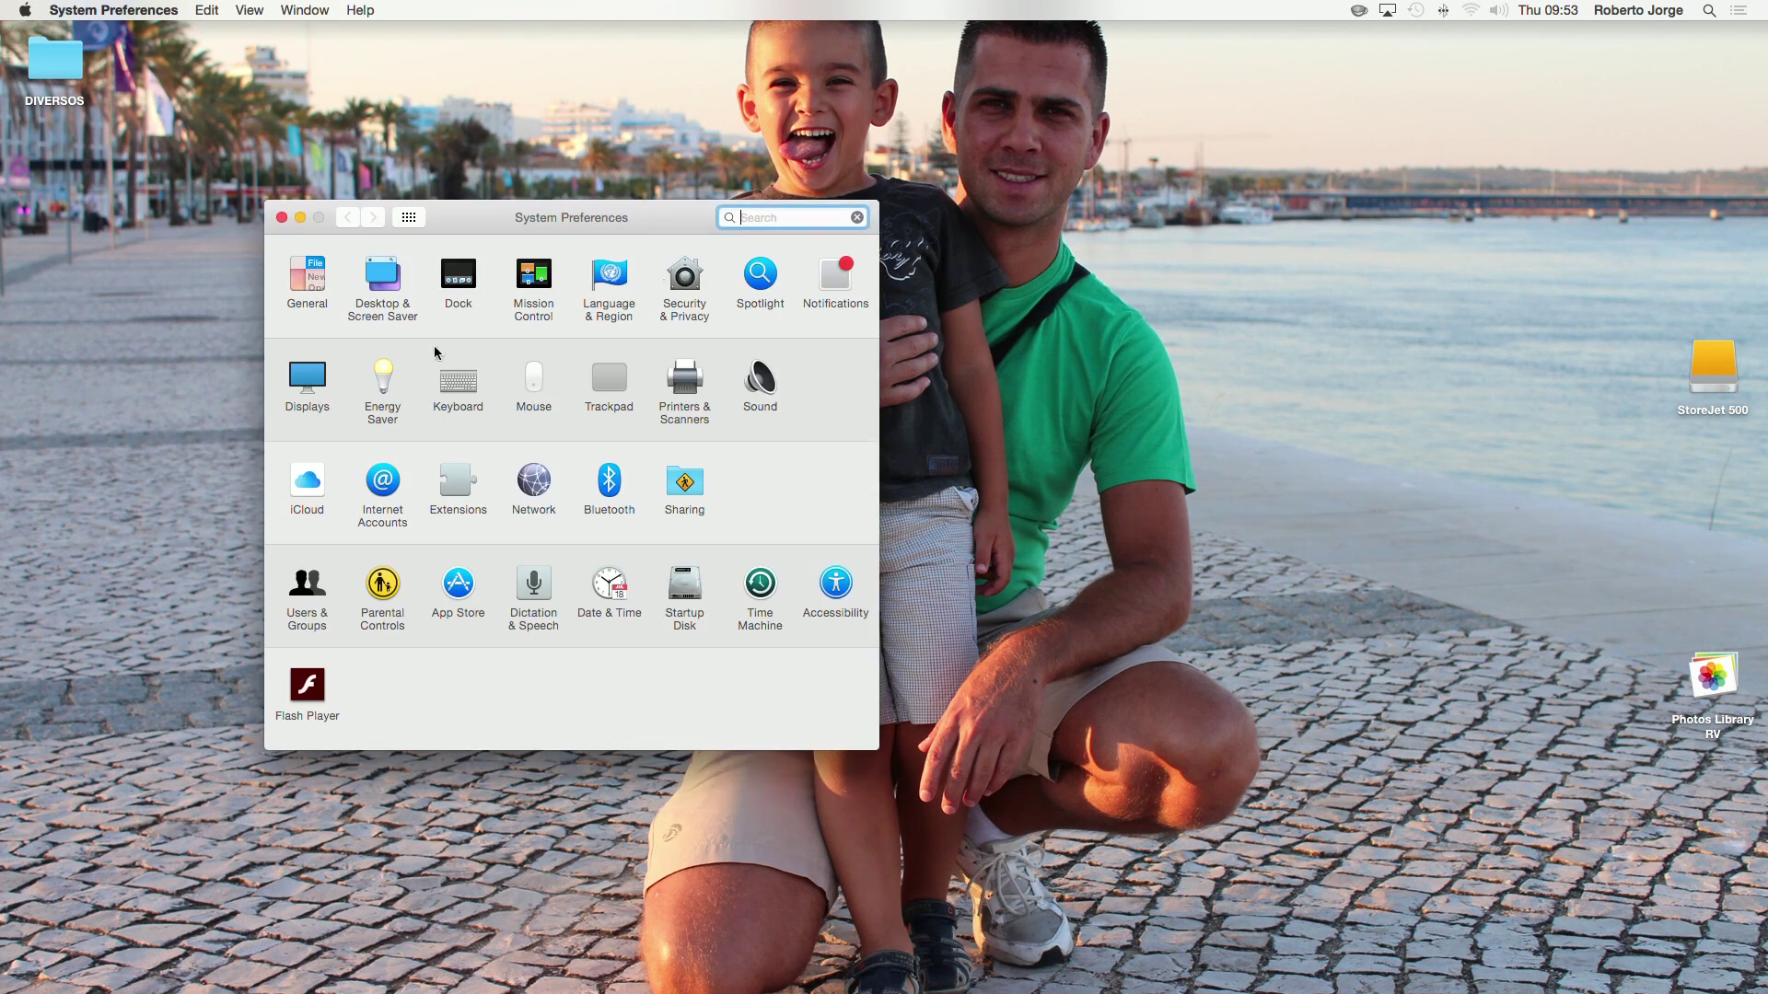
pyautogui.click(685, 585)
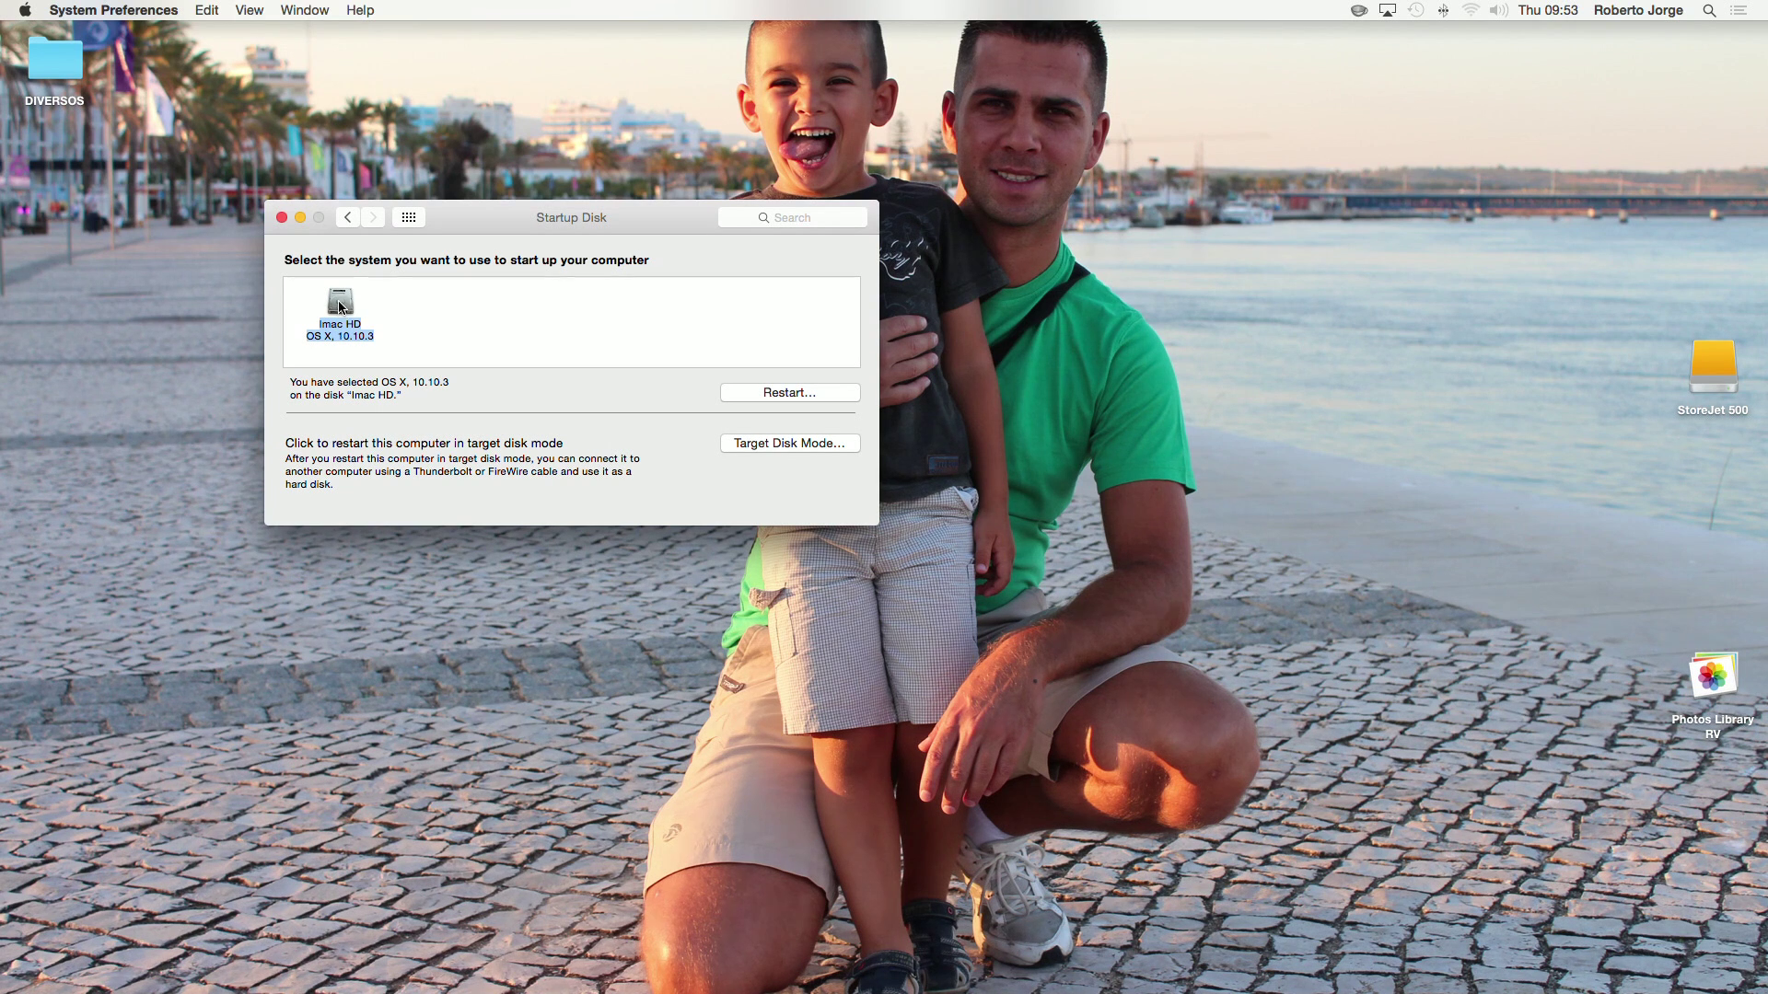
pyautogui.moveTo(346, 309)
pyautogui.click(282, 218)
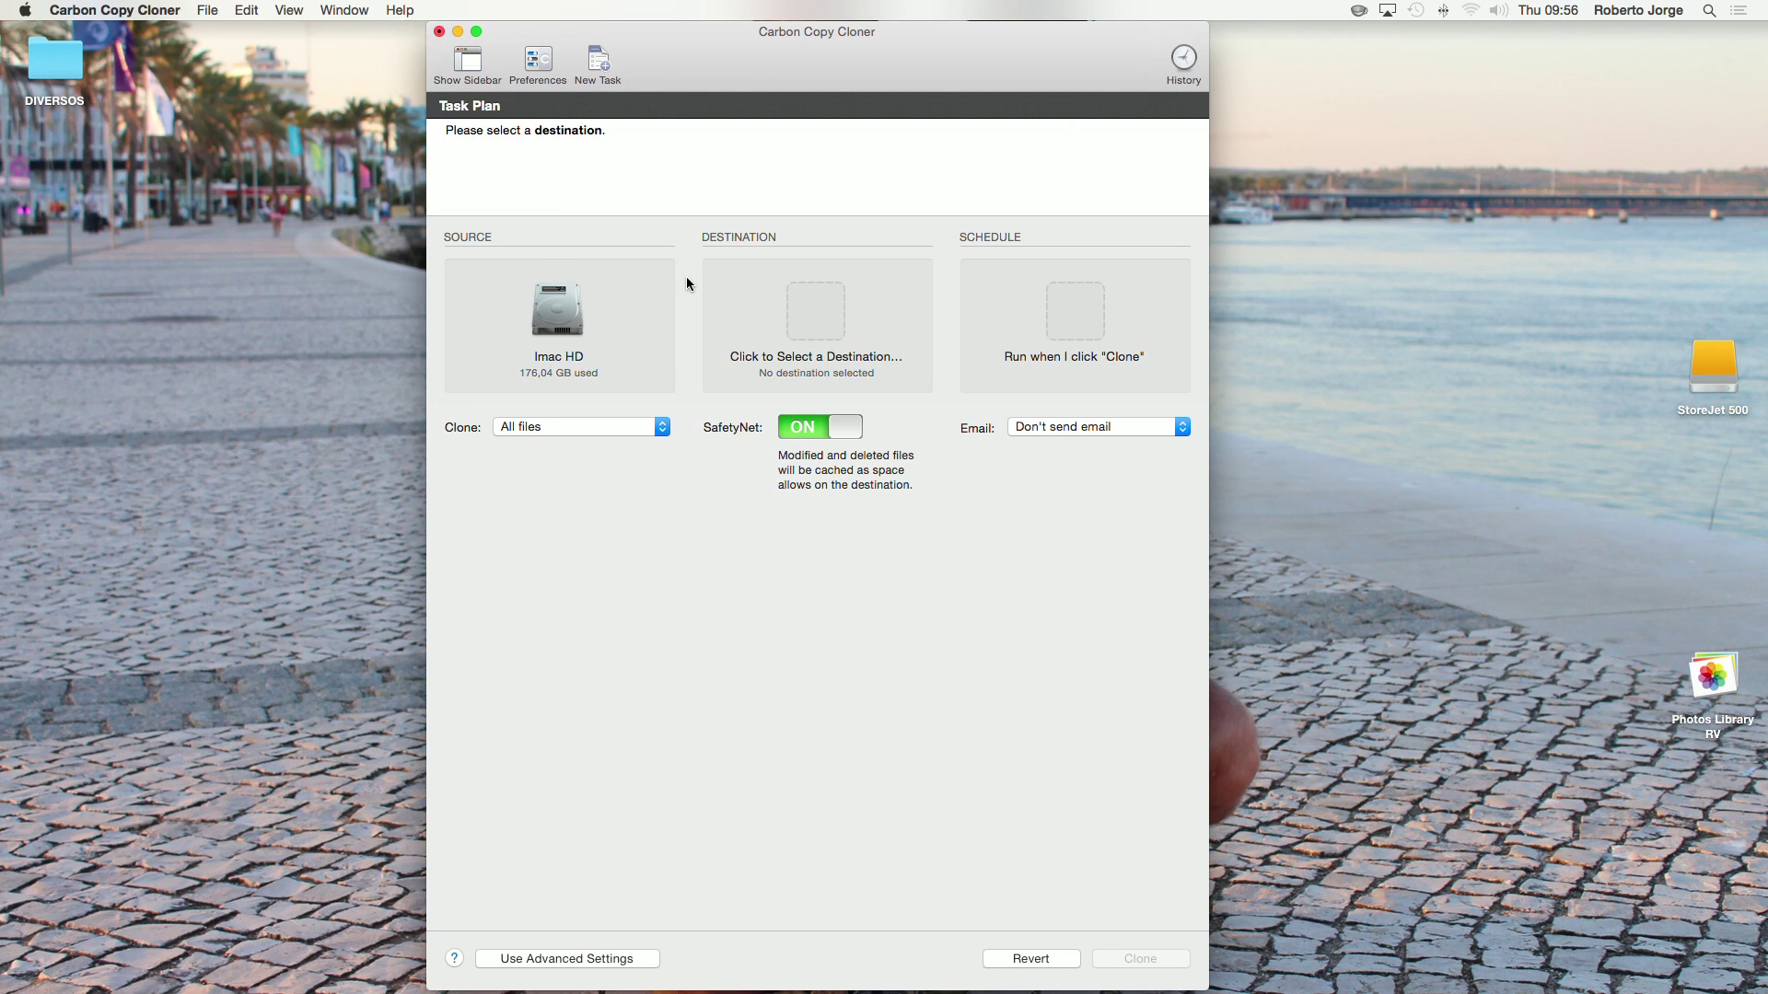
# - Choose Imac HD as the source volume of the clone task in Carbon Copy Cloner
pyautogui.click(556, 312)
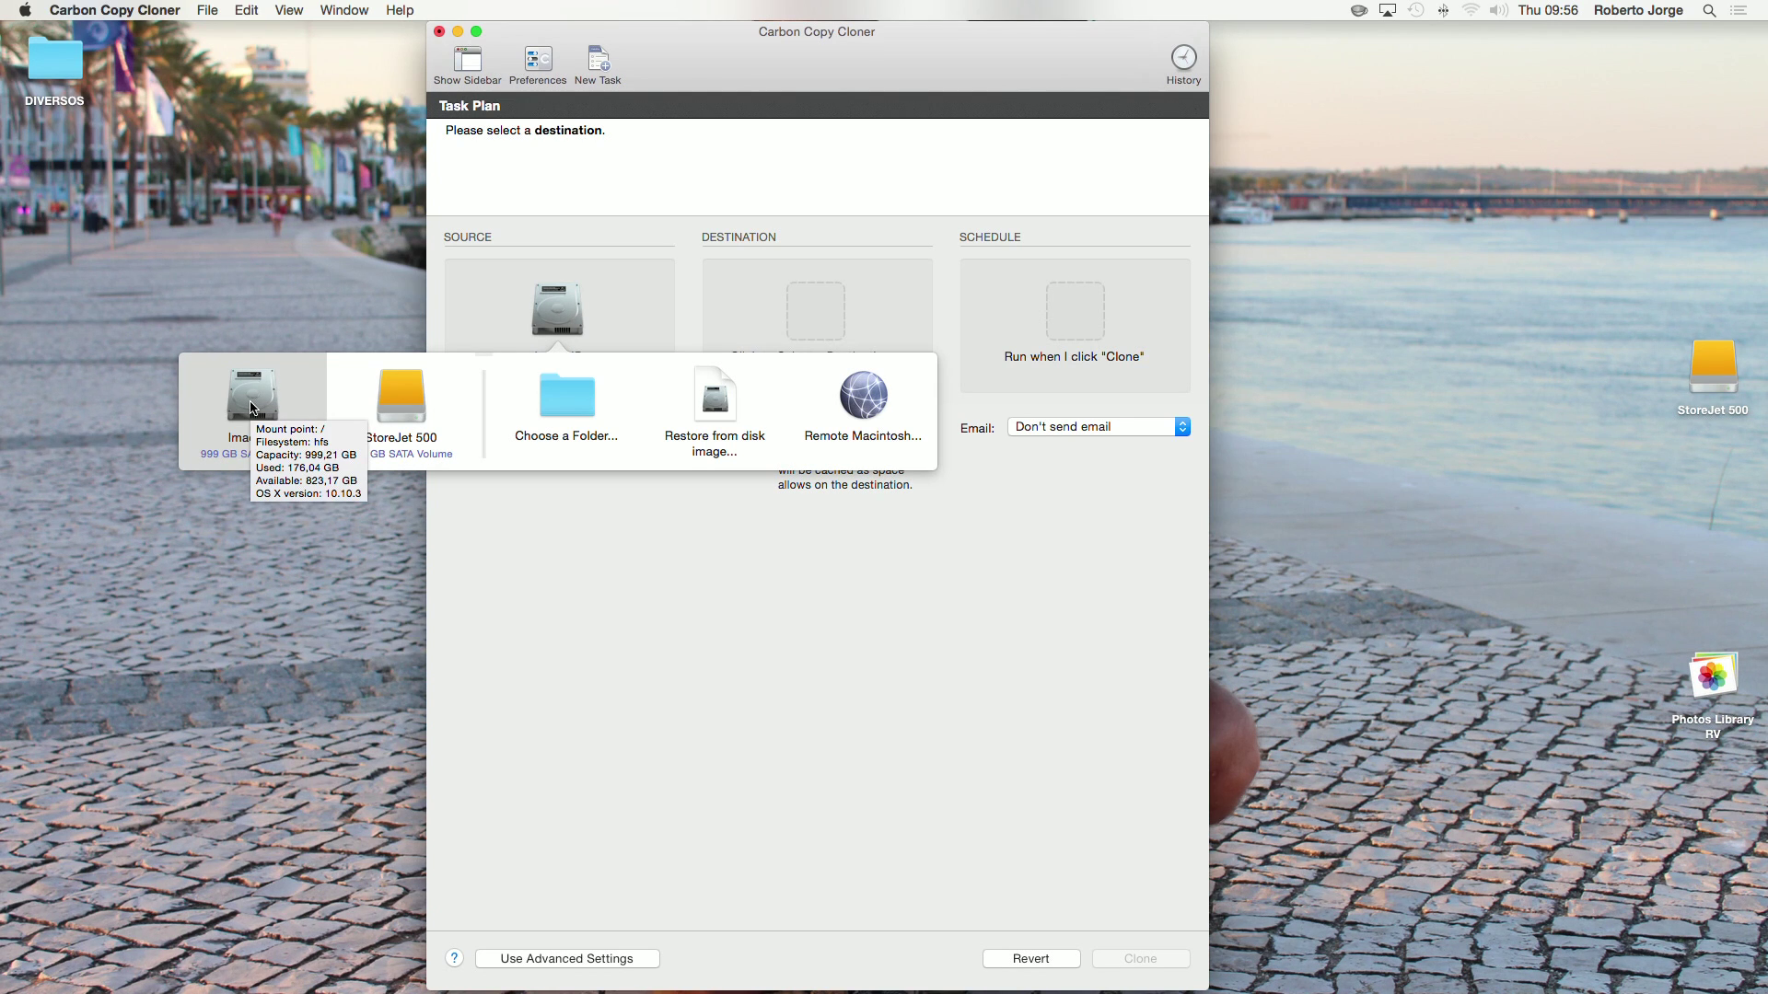
pyautogui.click(252, 408)
pyautogui.click(555, 316)
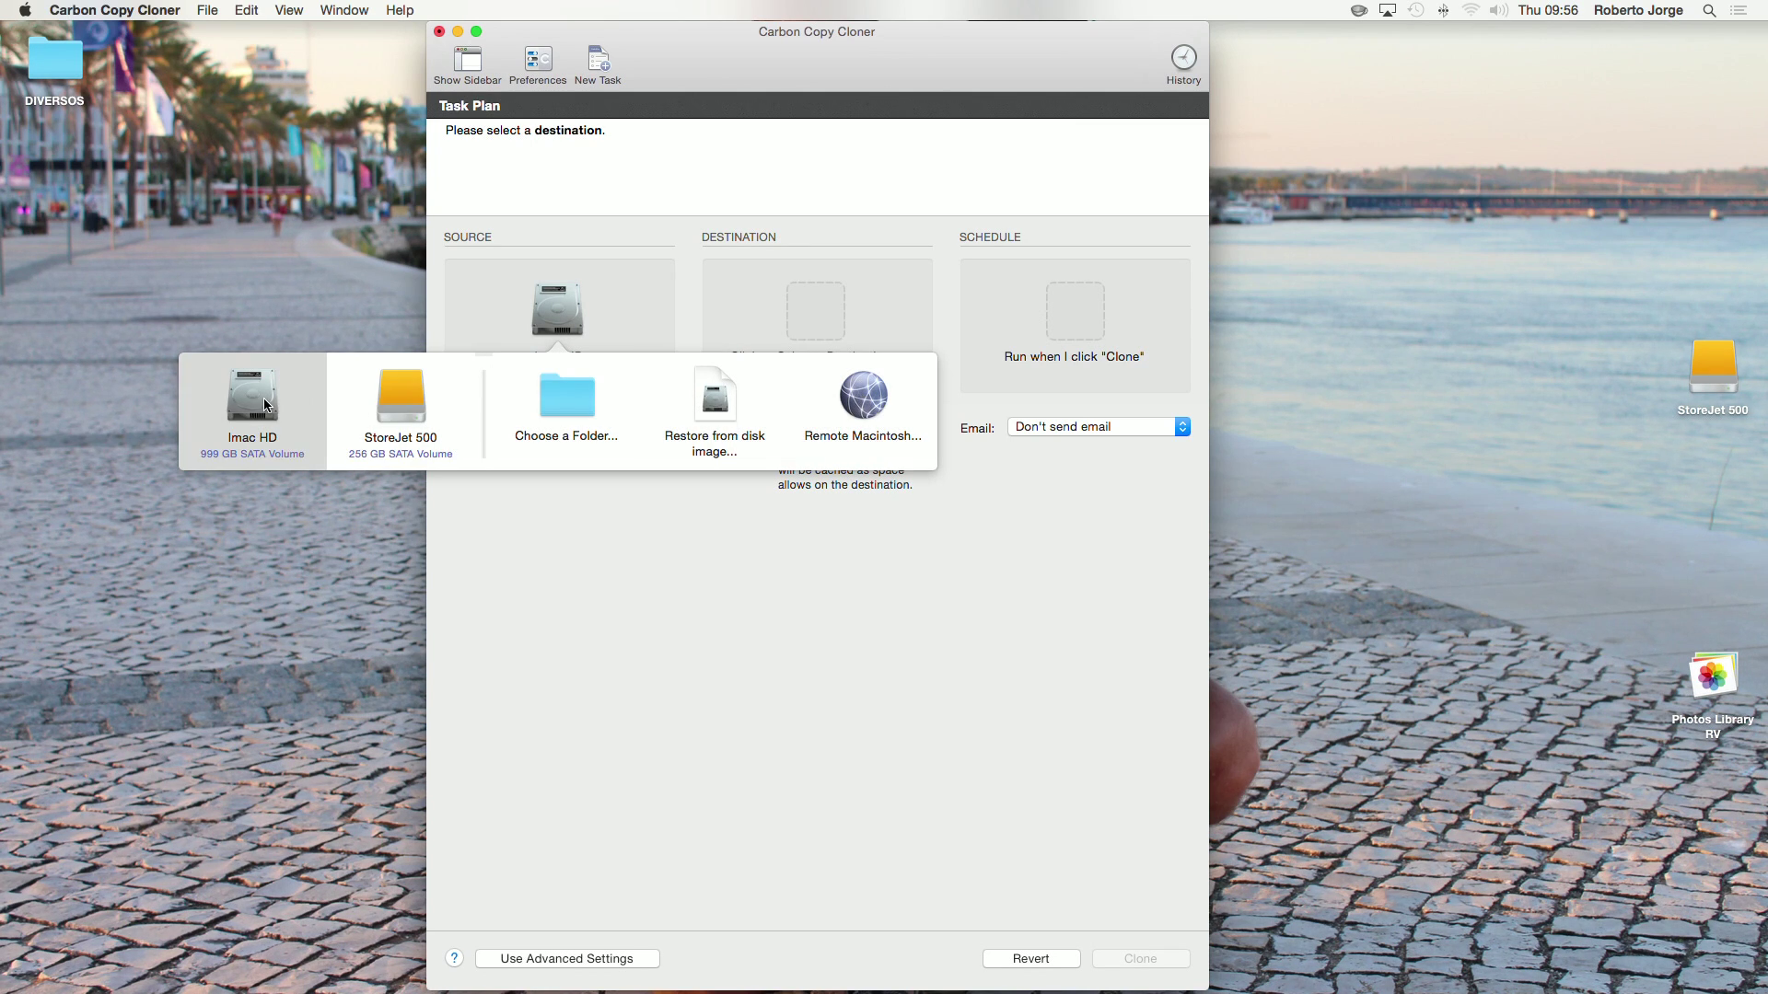
pyautogui.moveTo(262, 407)
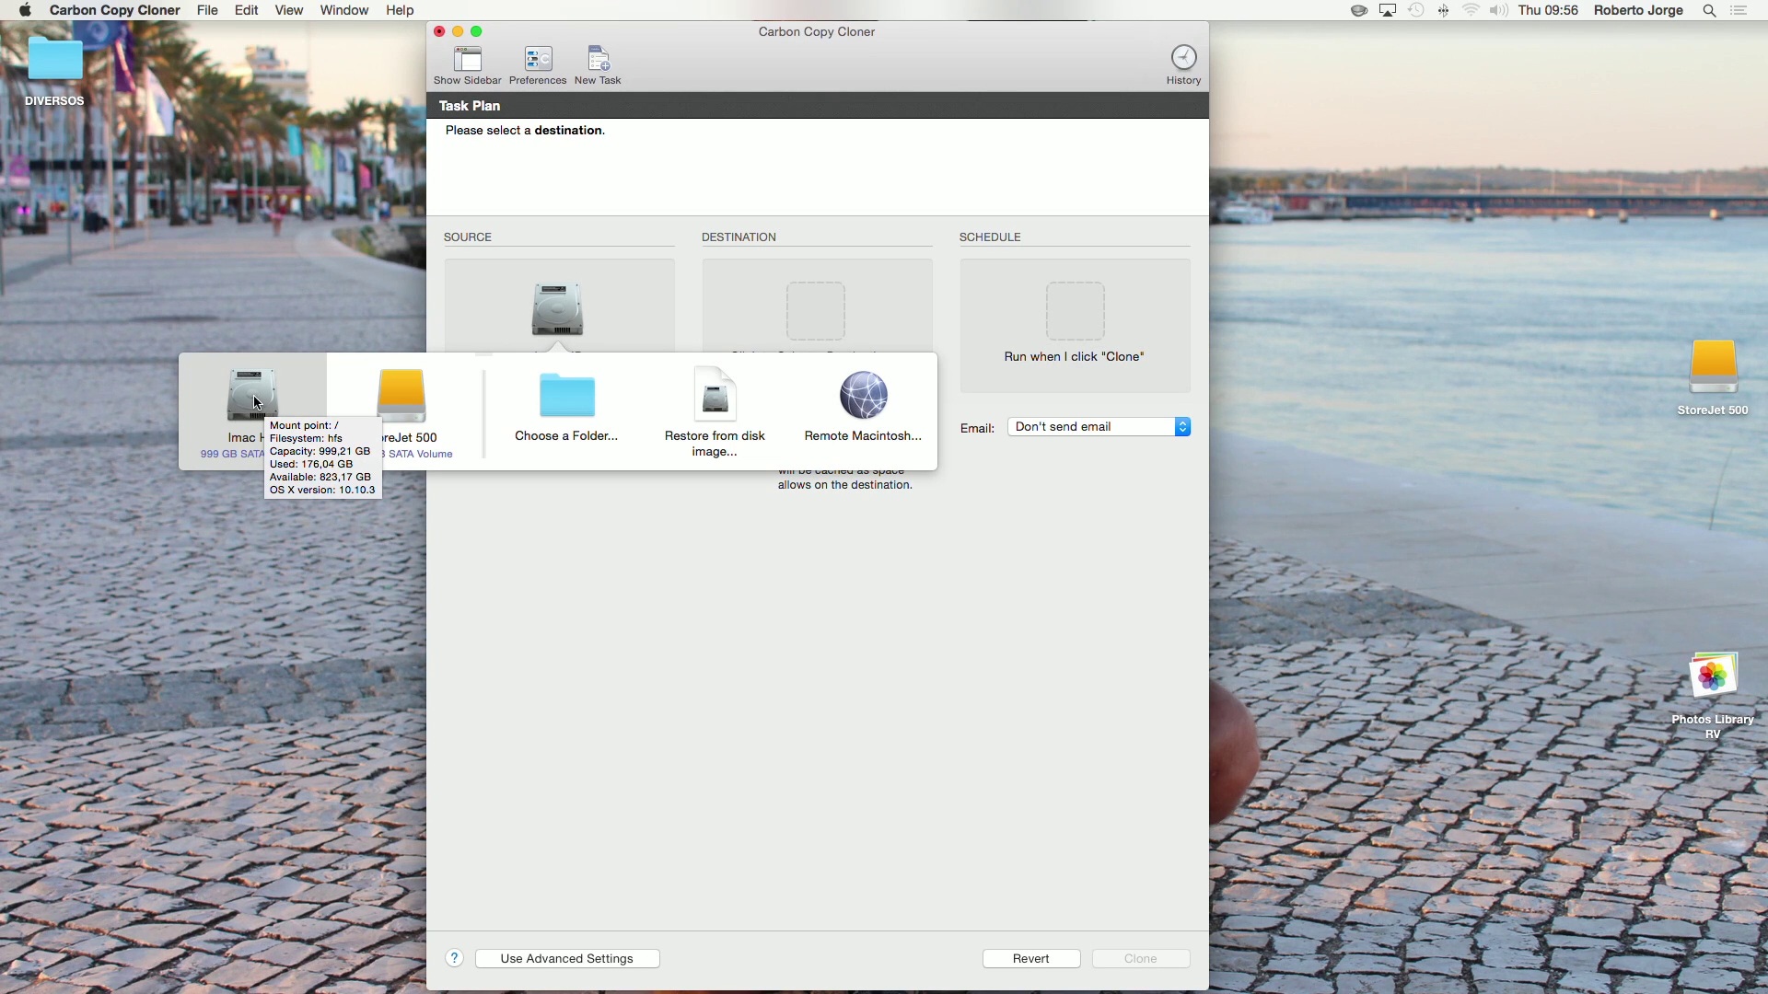
pyautogui.click(256, 402)
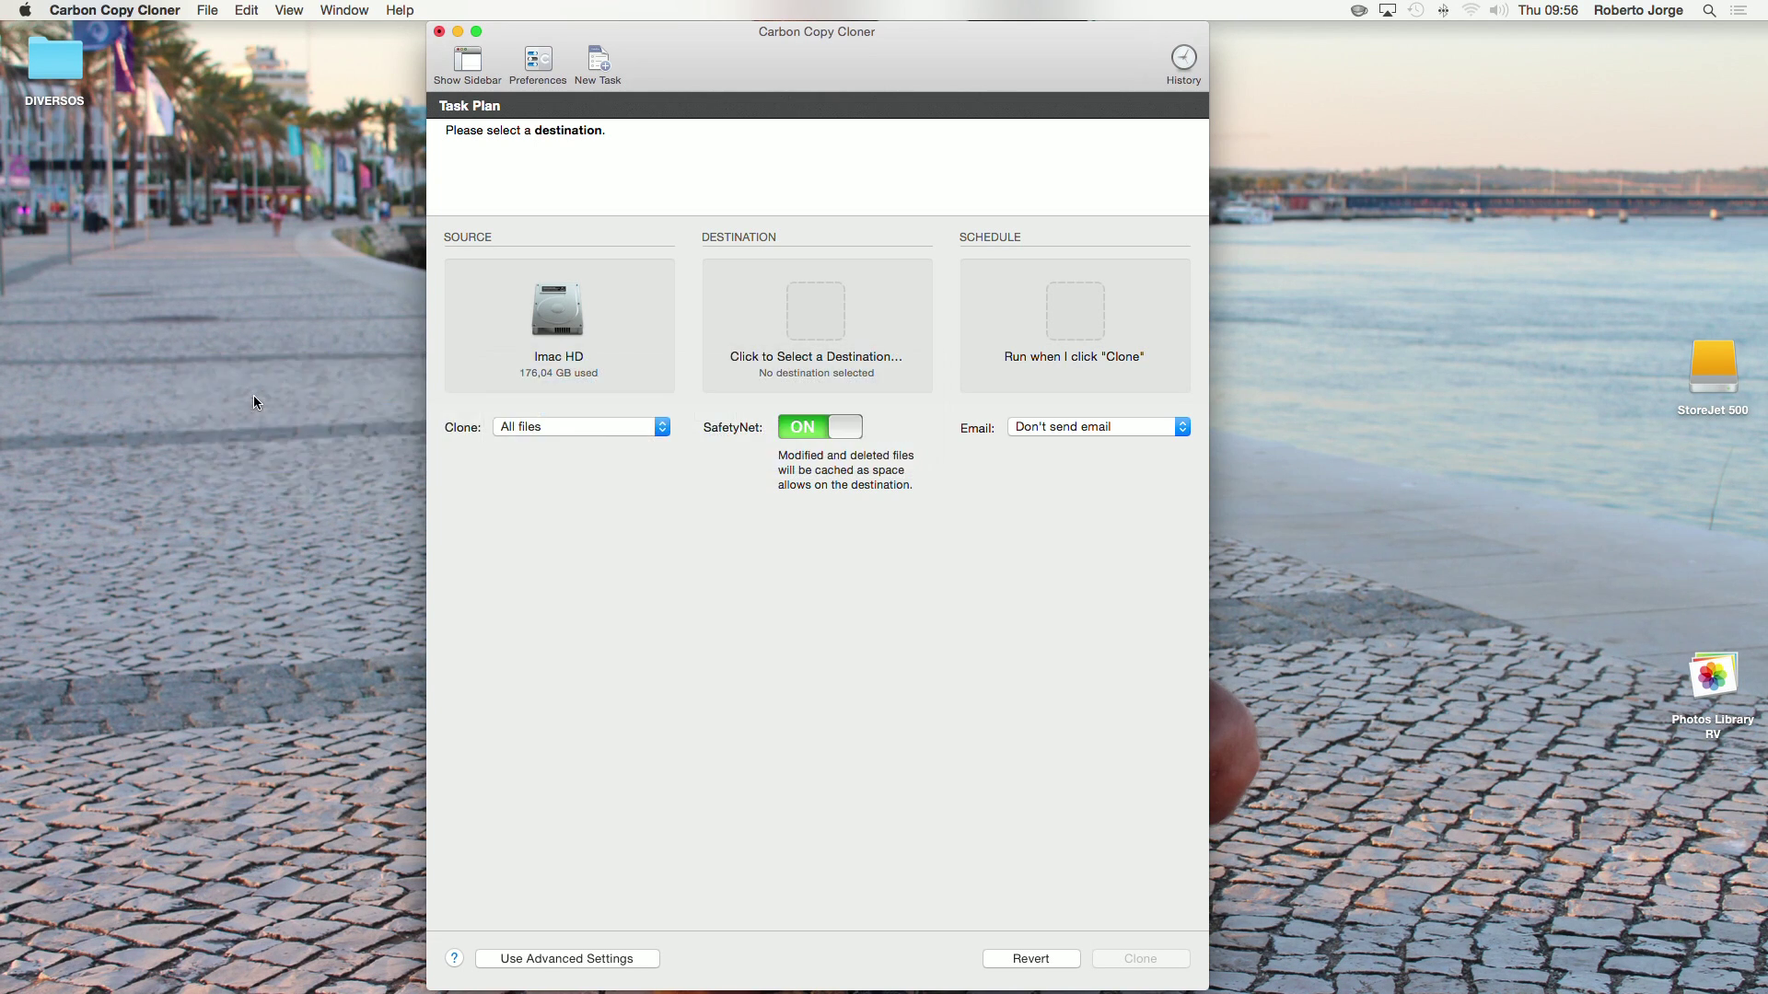
# - Set StoreJet 500 as the destination, run the clone task, and close the task history
pyautogui.click(803, 307)
pyautogui.click(583, 396)
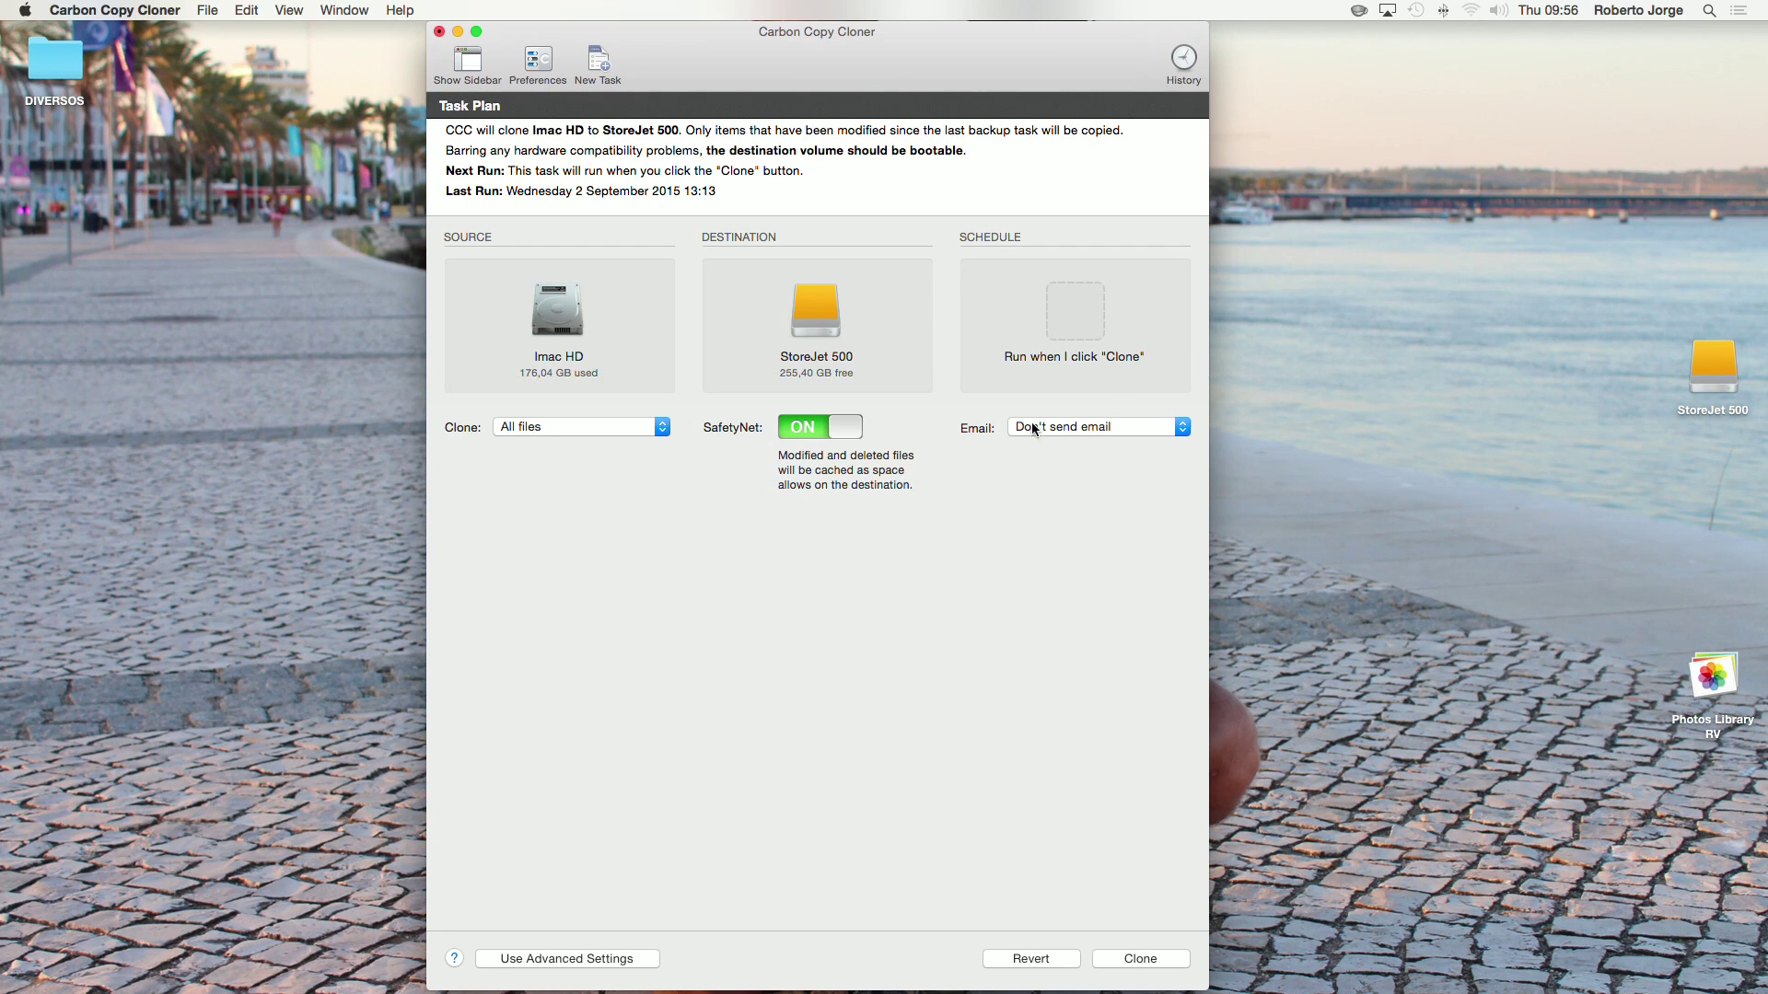
pyautogui.click(1150, 960)
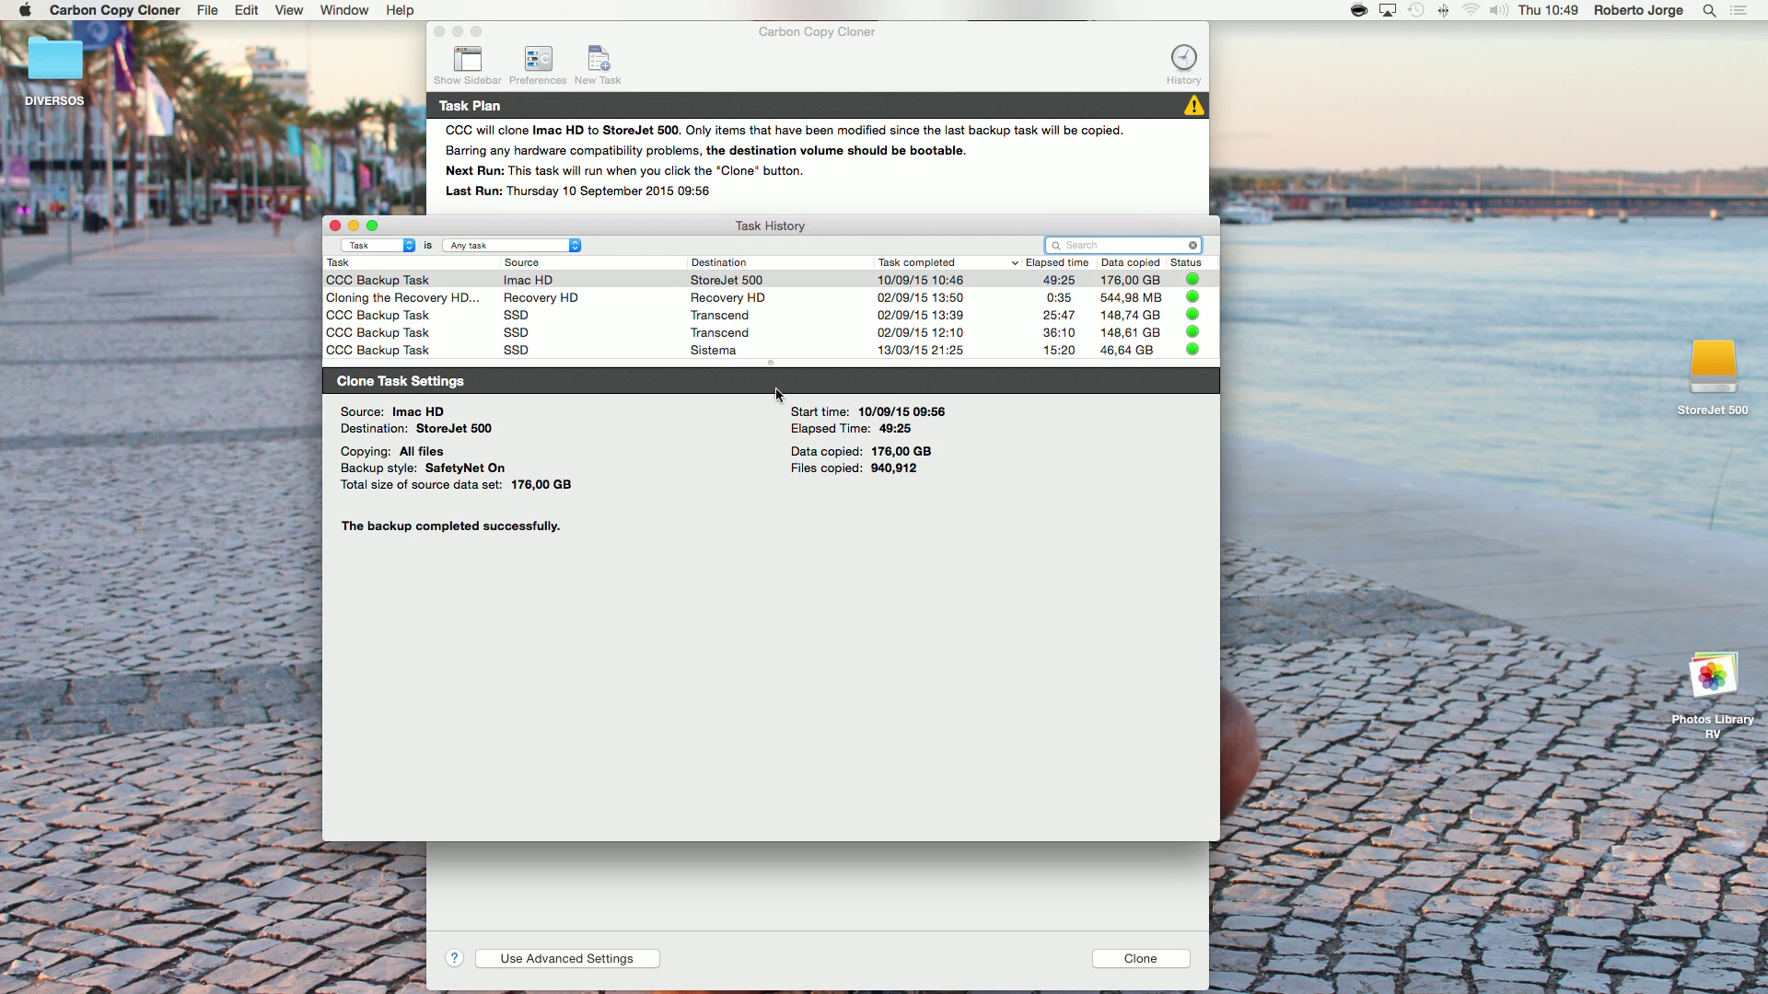
pyautogui.click(336, 227)
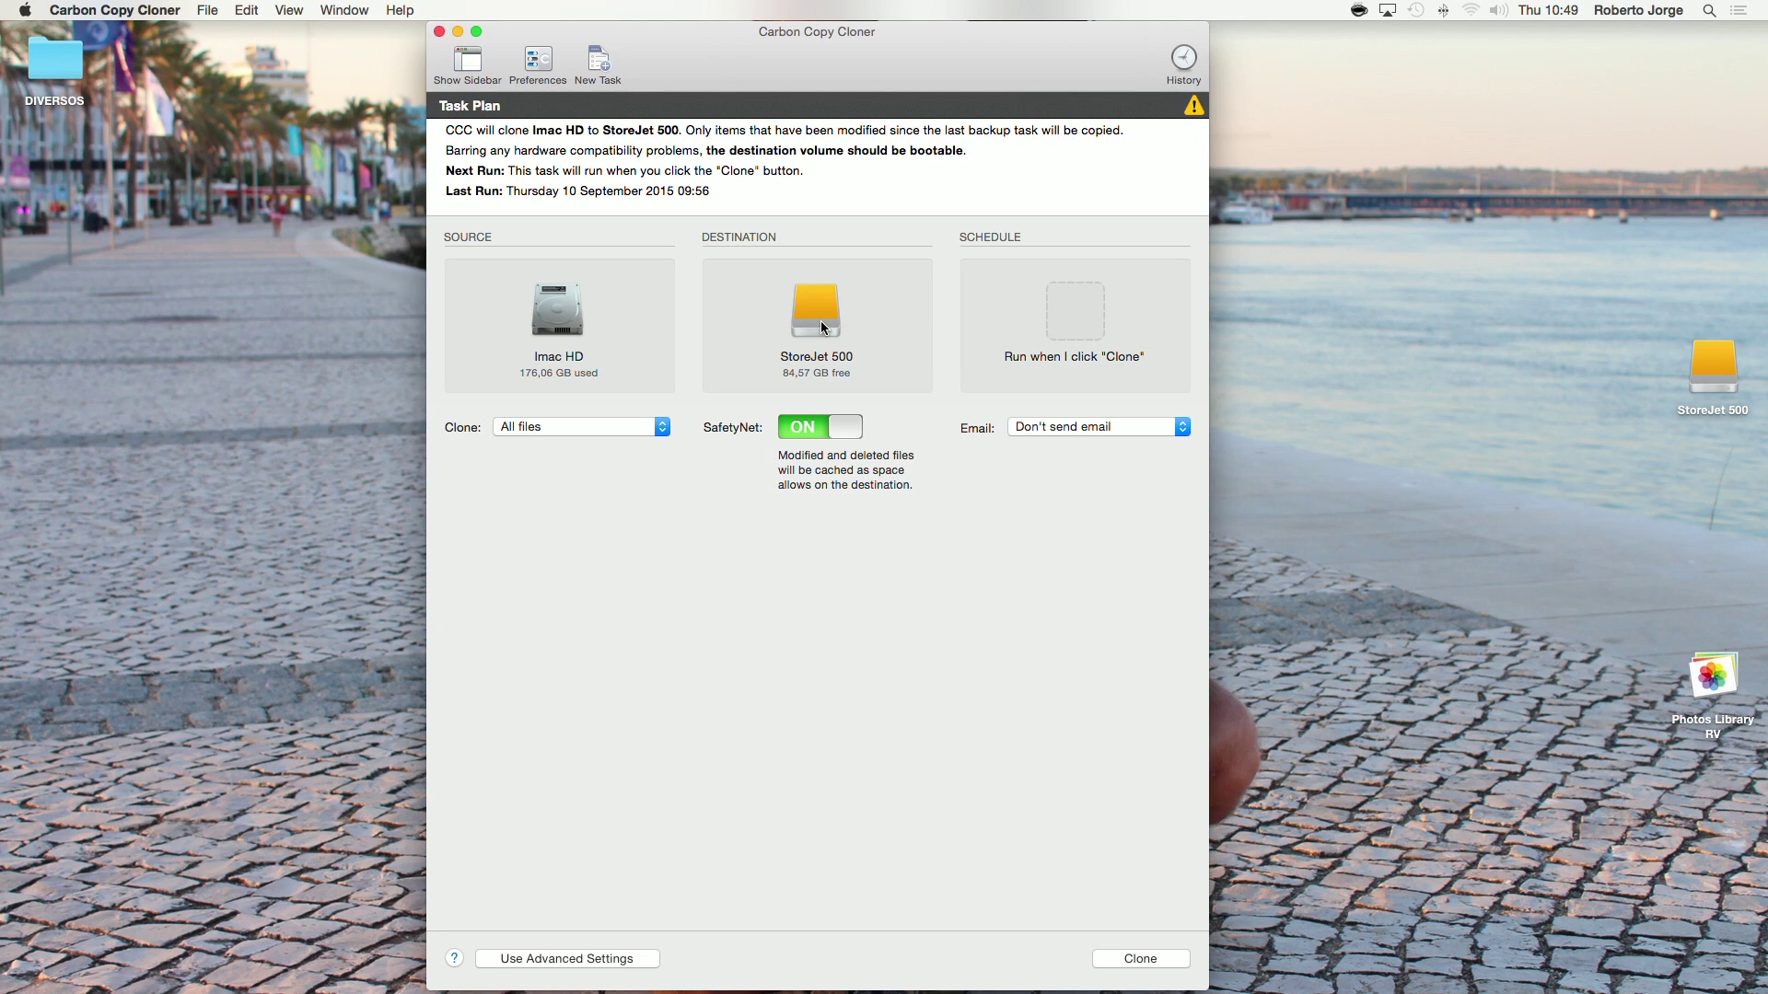
# - Select StoreJet 500 as the startup disk in System Preferences and close the settings
pyautogui.moveTo(823, 325)
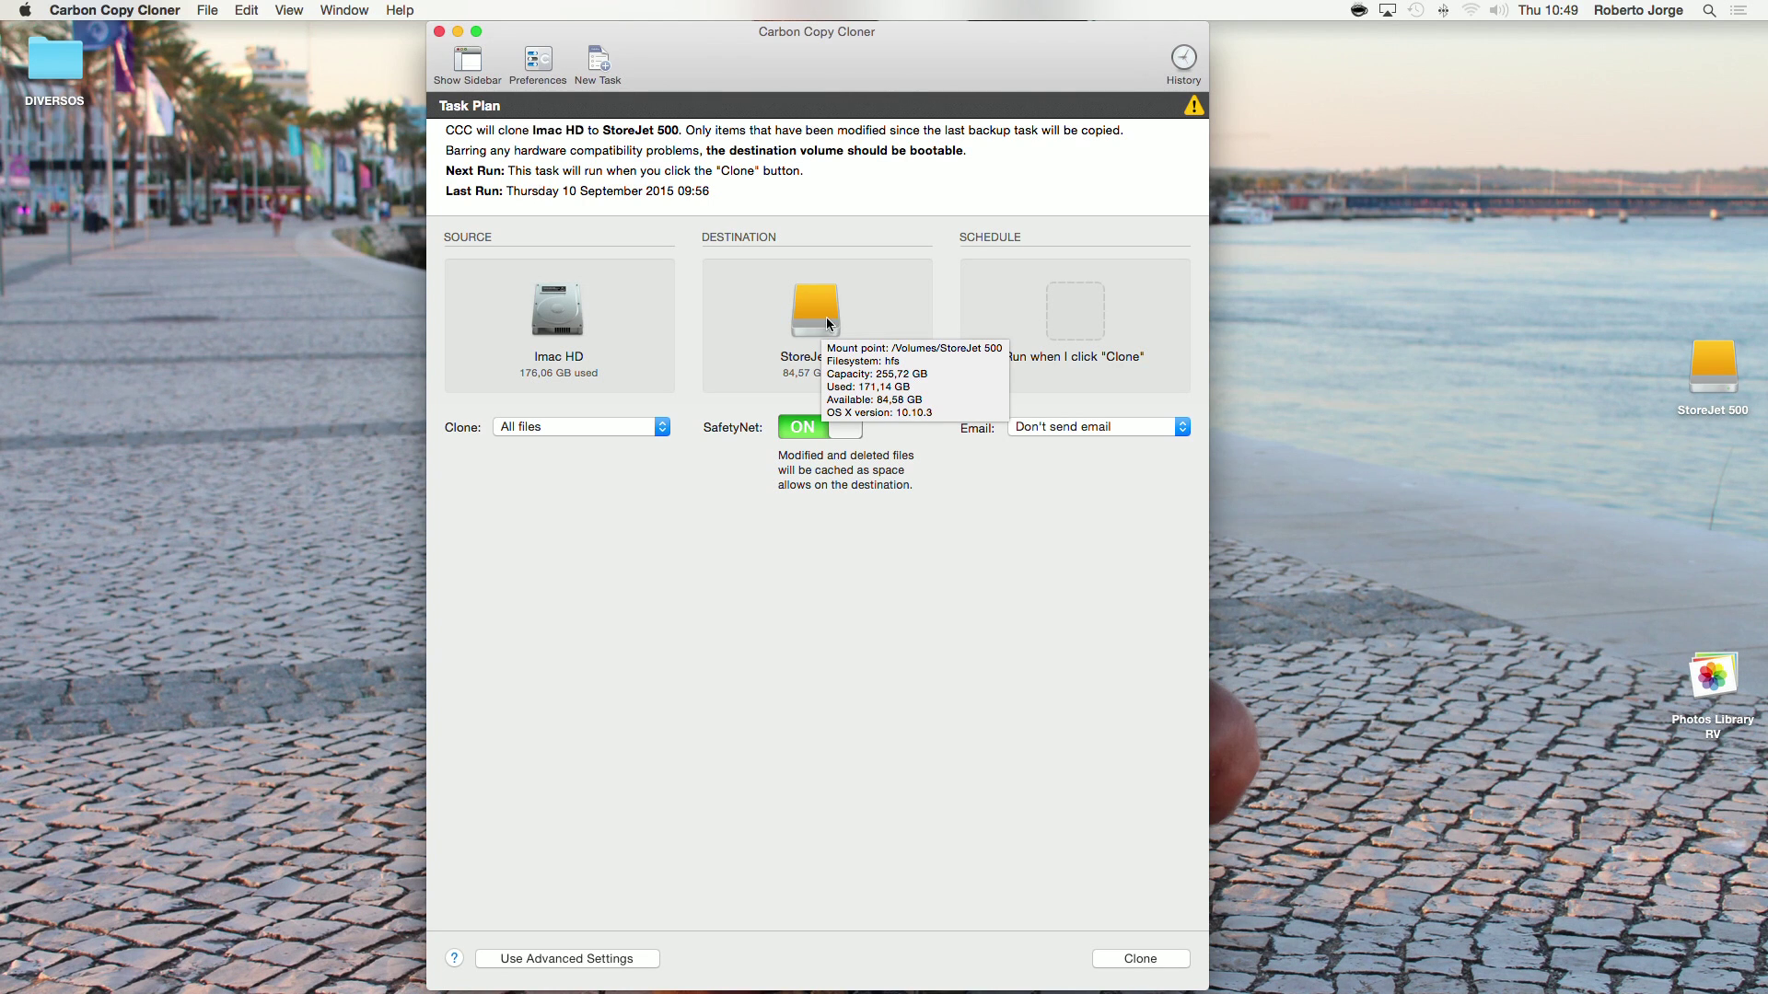
pyautogui.click(24, 10)
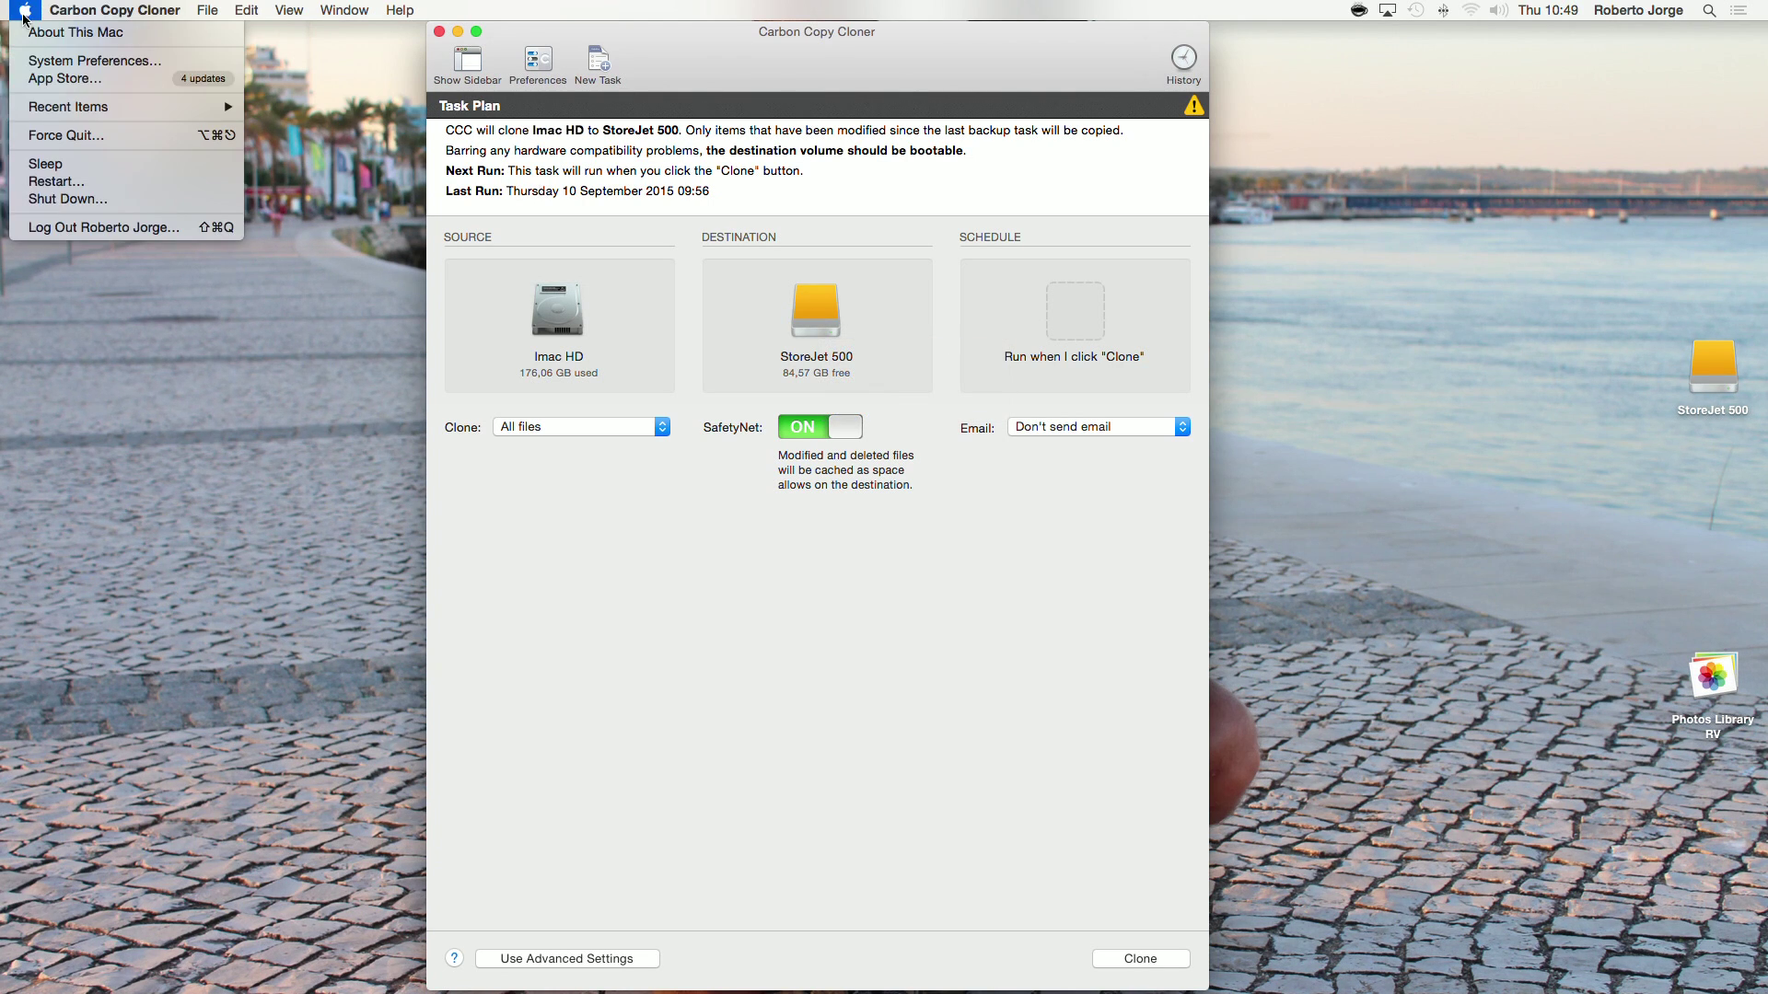
pyautogui.click(89, 62)
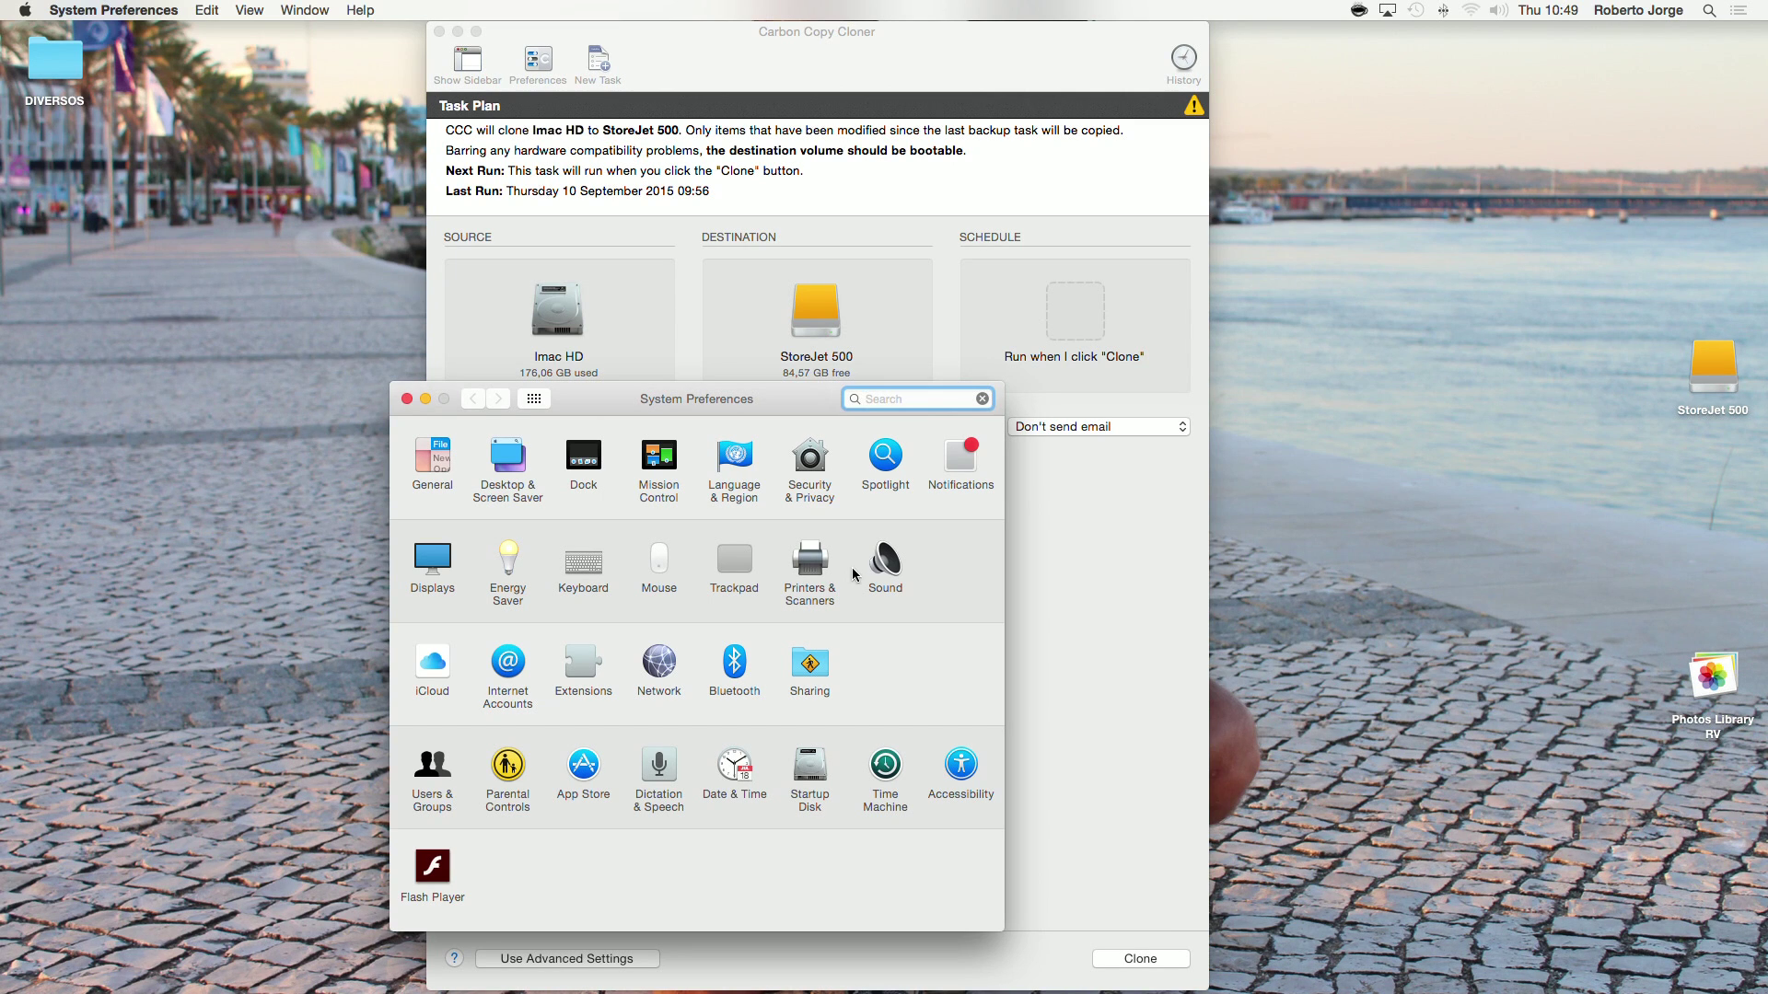
pyautogui.click(812, 766)
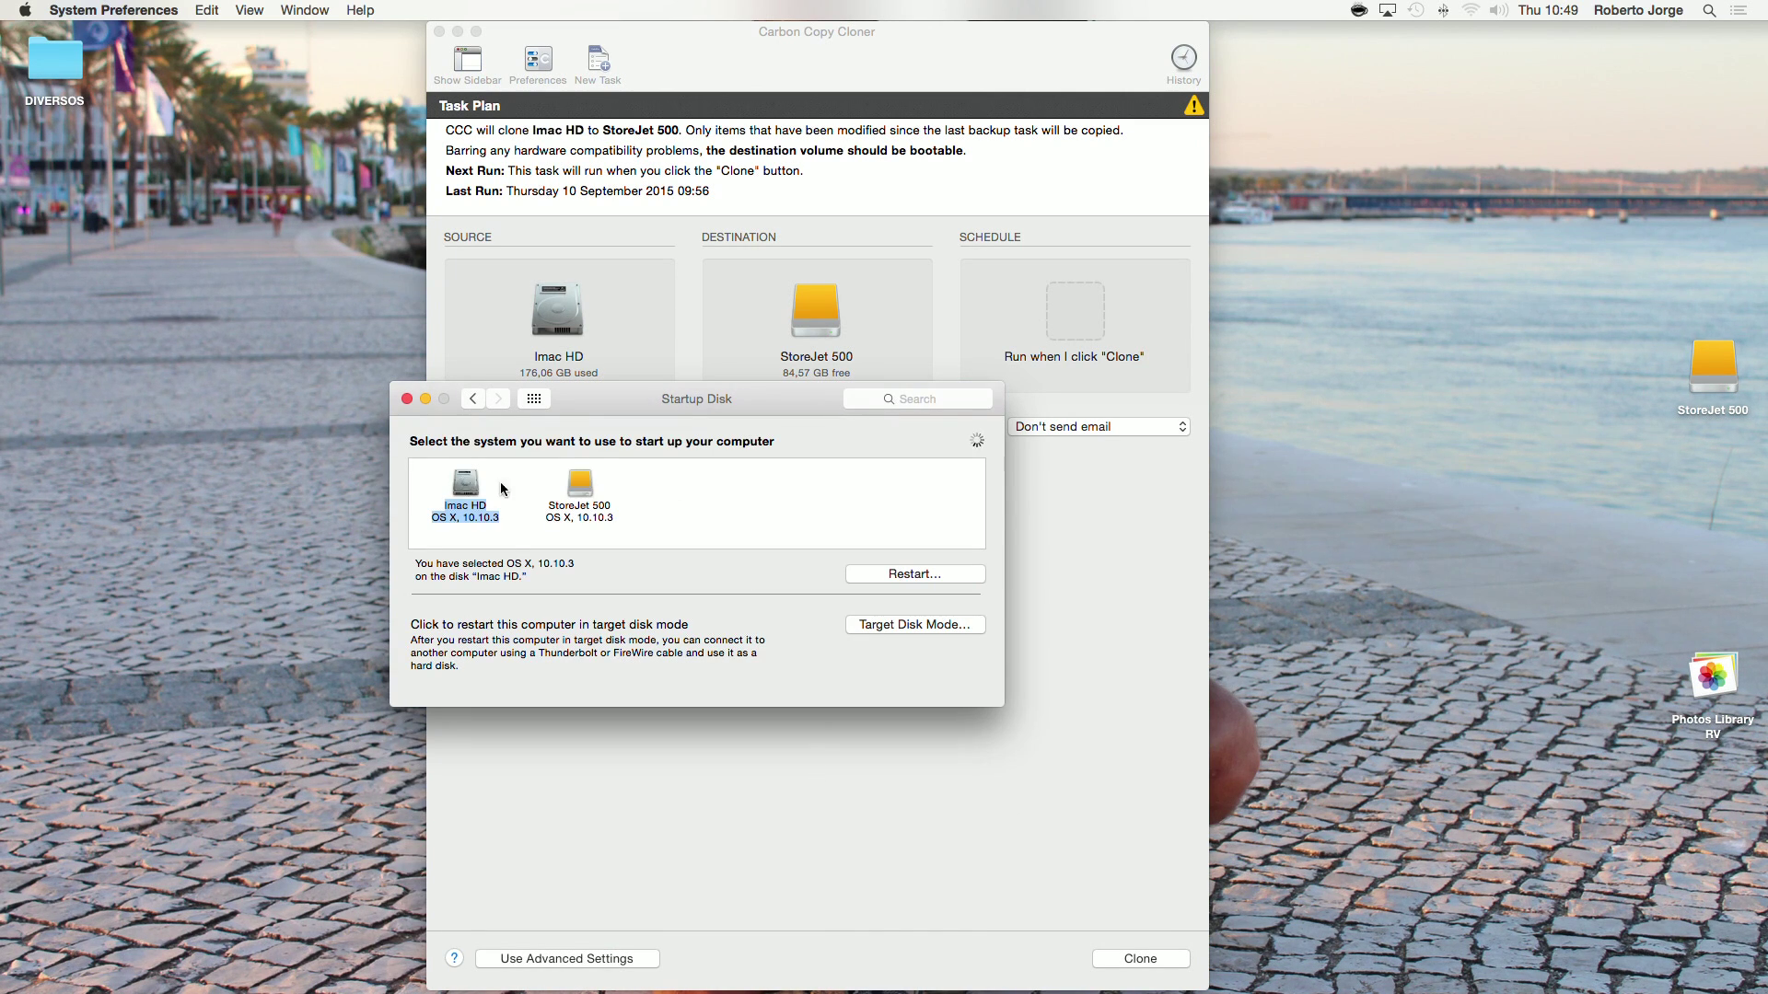
pyautogui.click(586, 490)
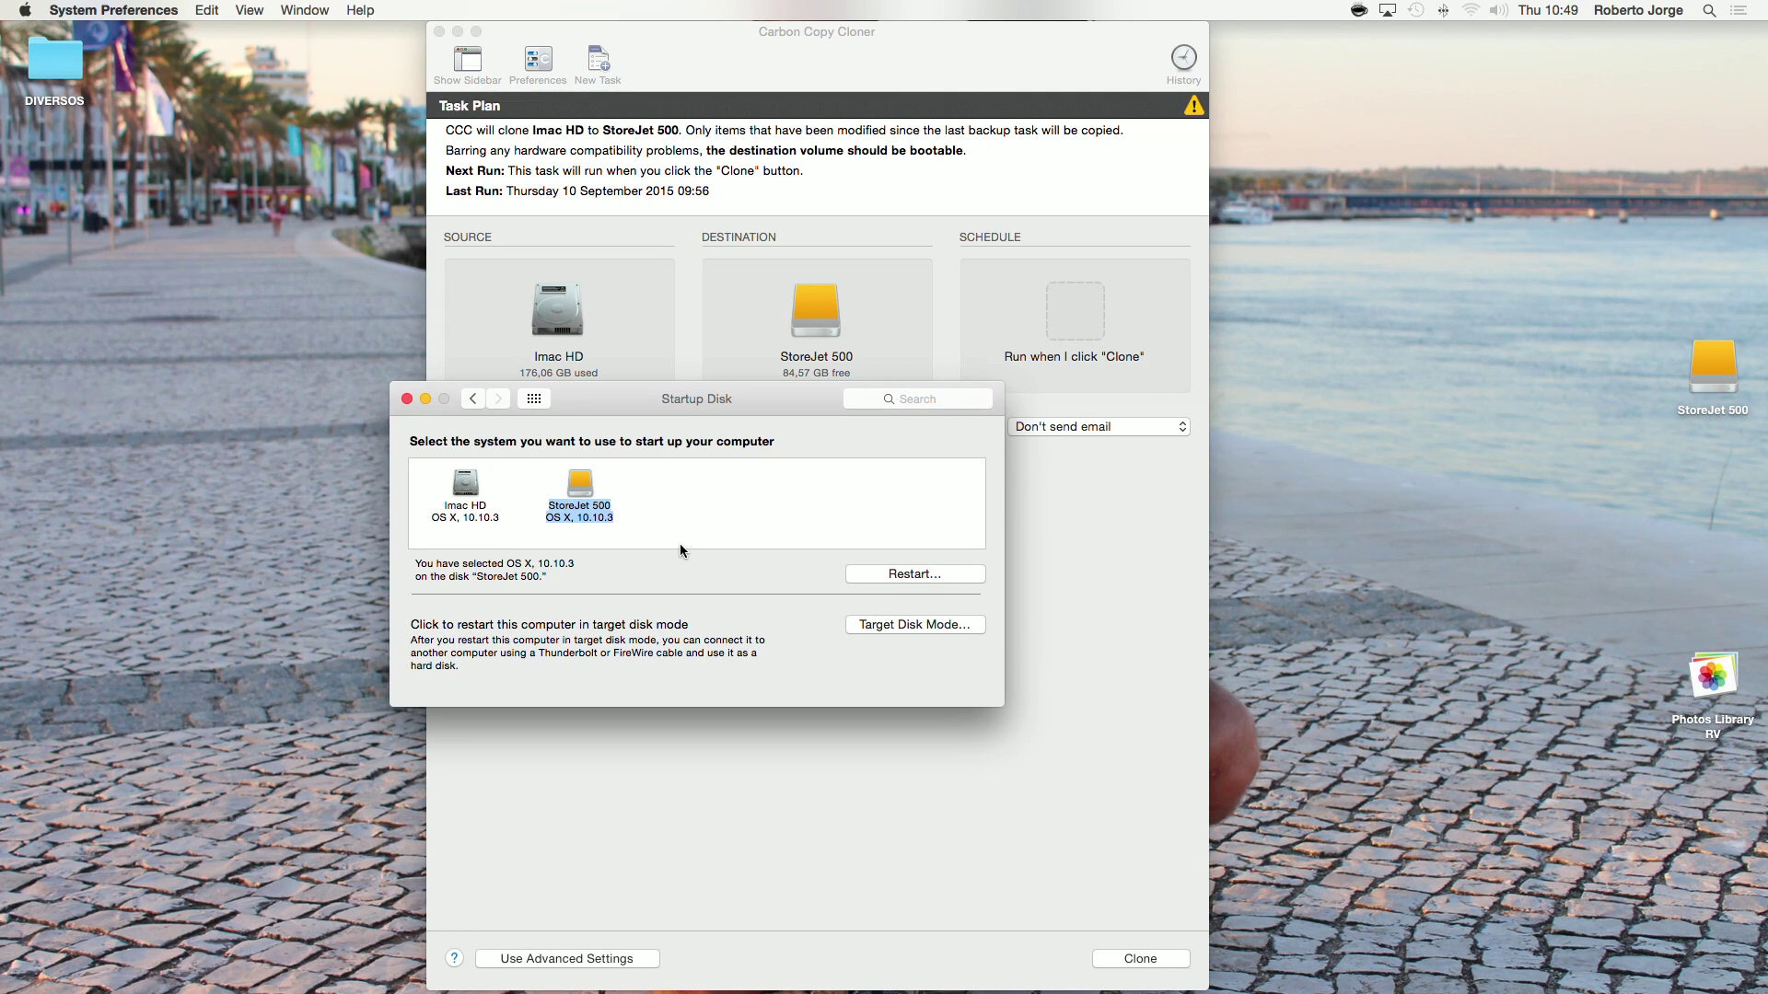
pyautogui.click(407, 399)
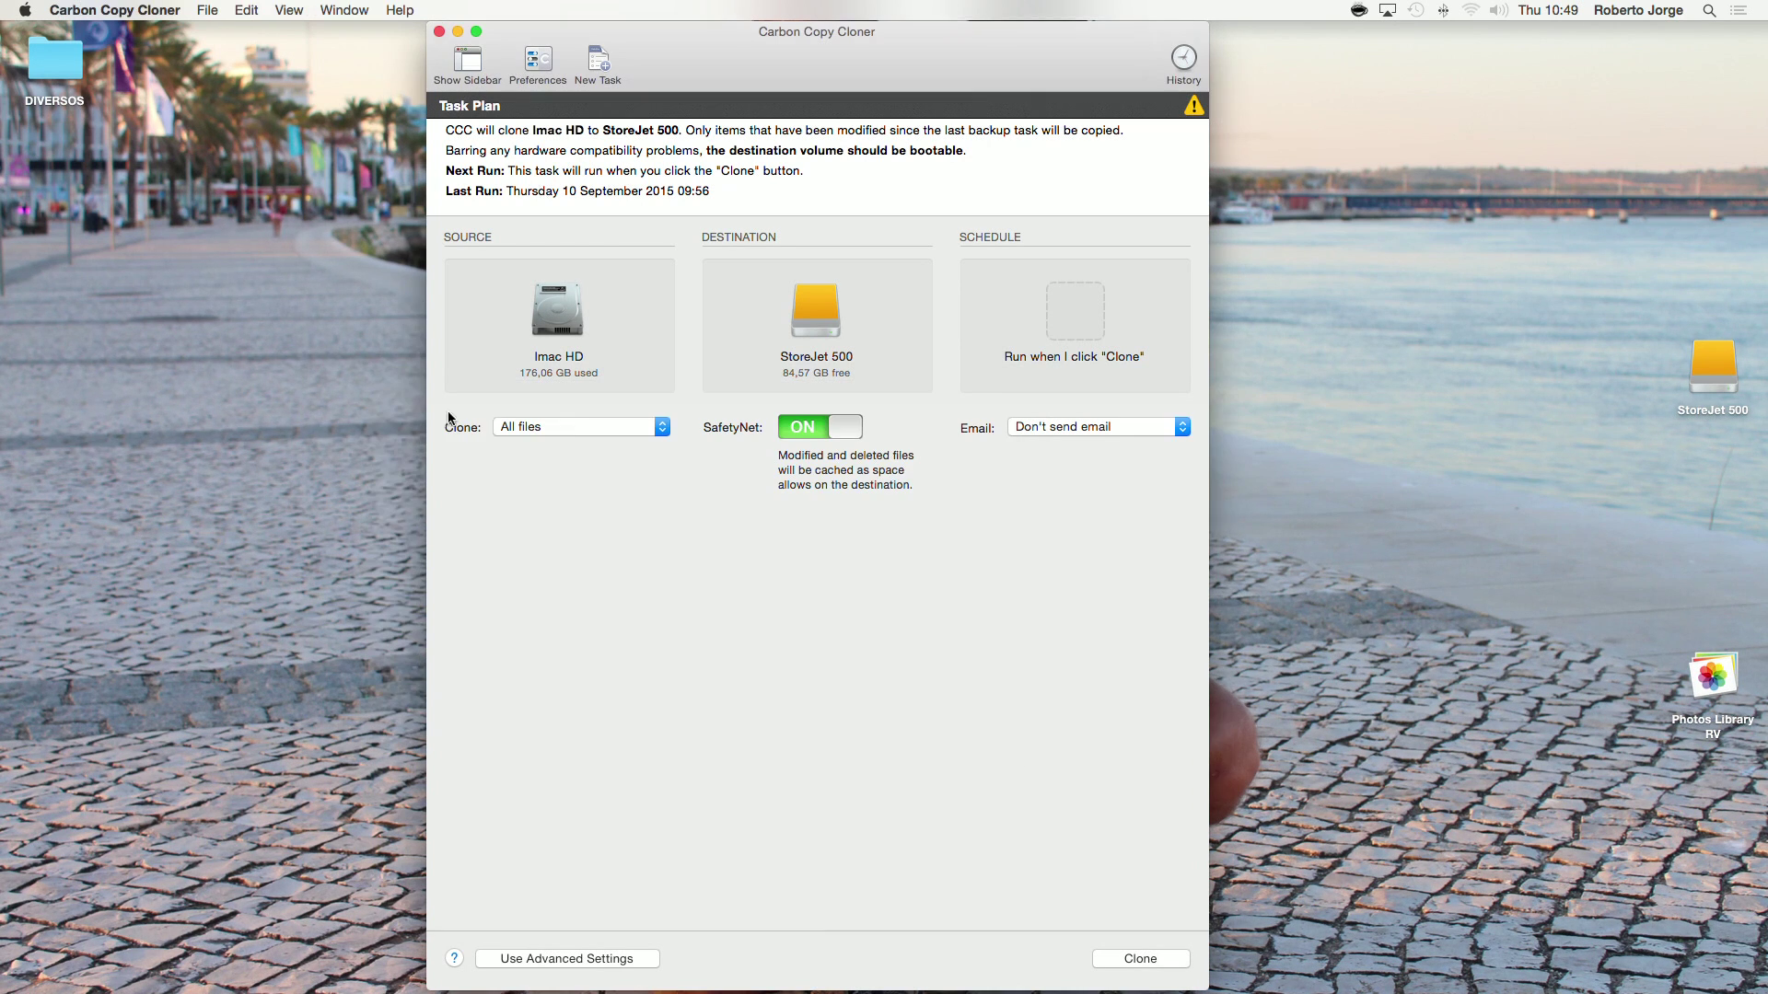
# - Close the cloning window and shut down the Mac, confirming the shutdown
pyautogui.click(440, 33)
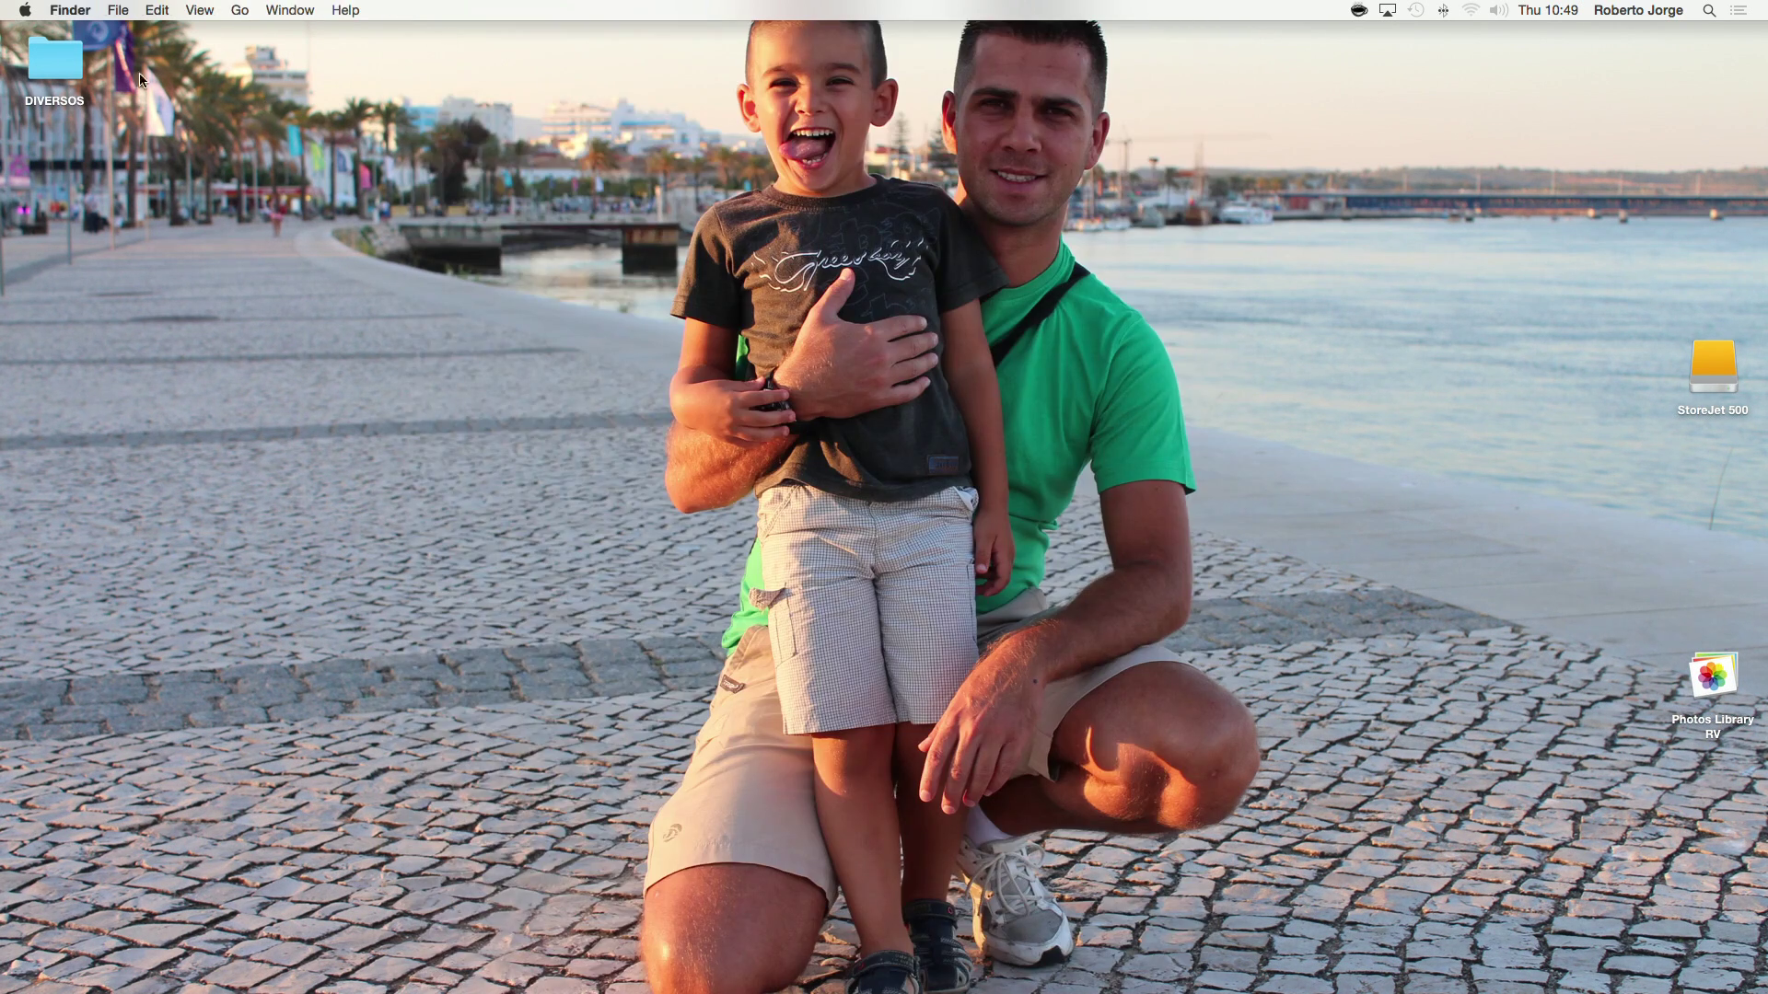
pyautogui.click(28, 12)
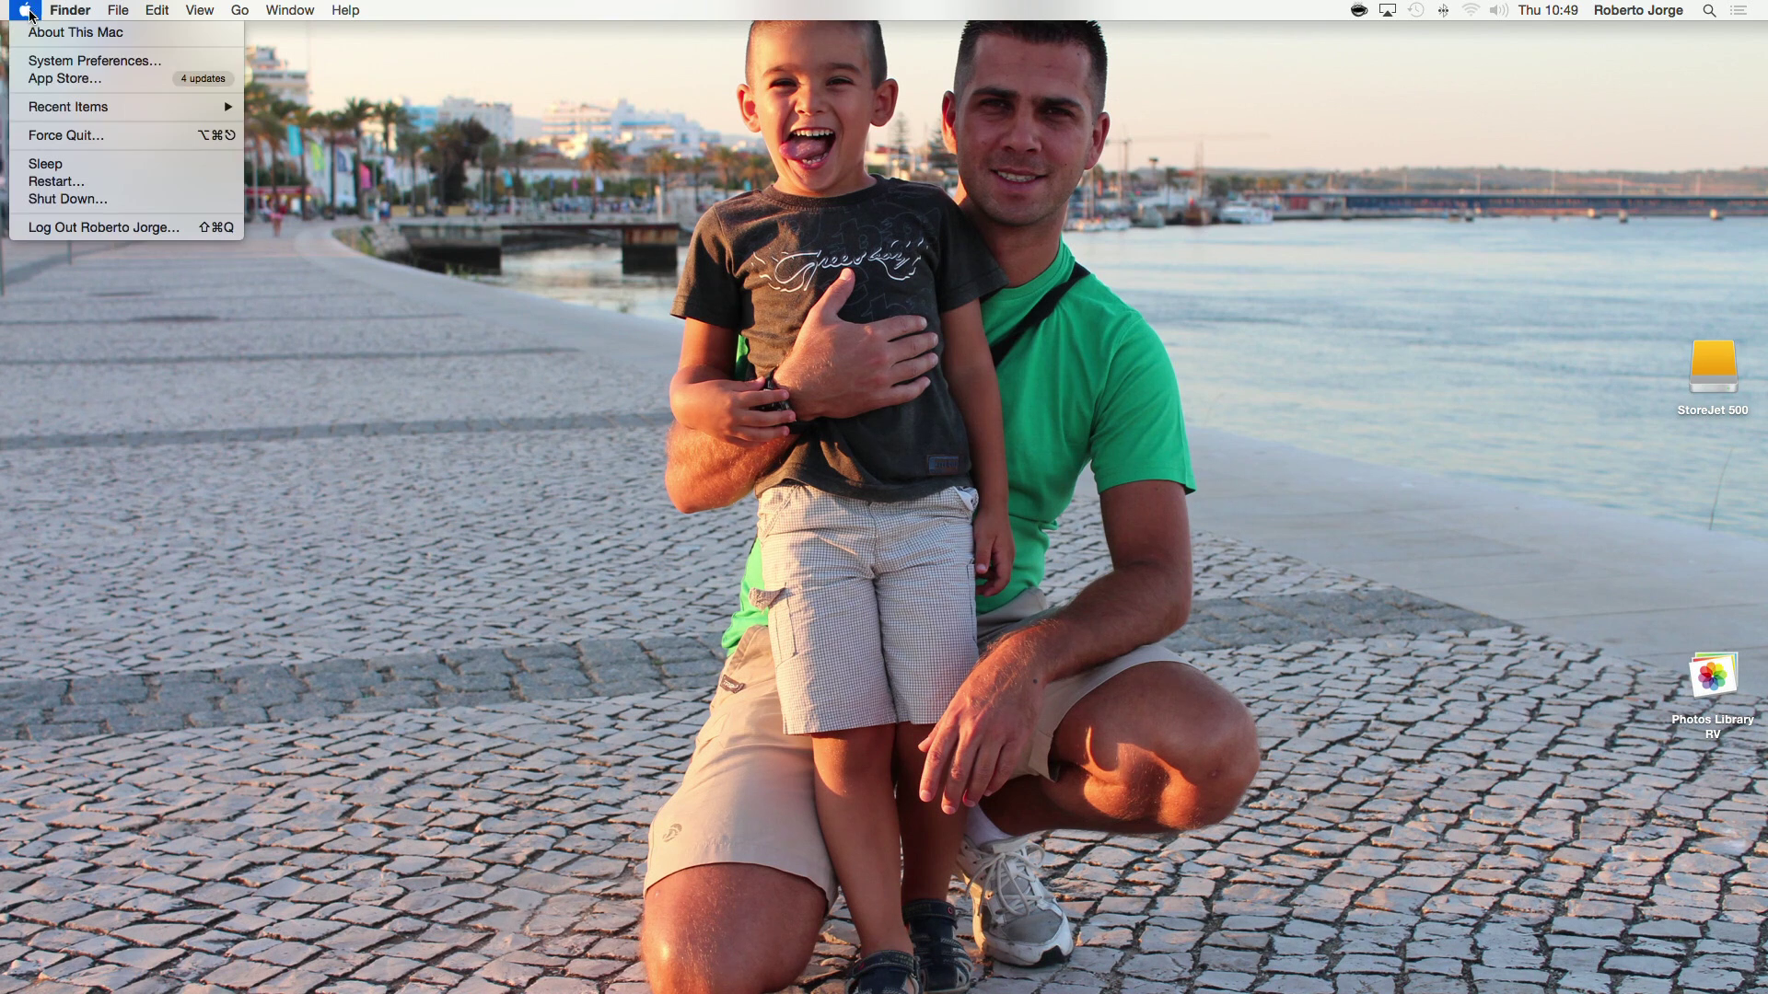
pyautogui.click(71, 200)
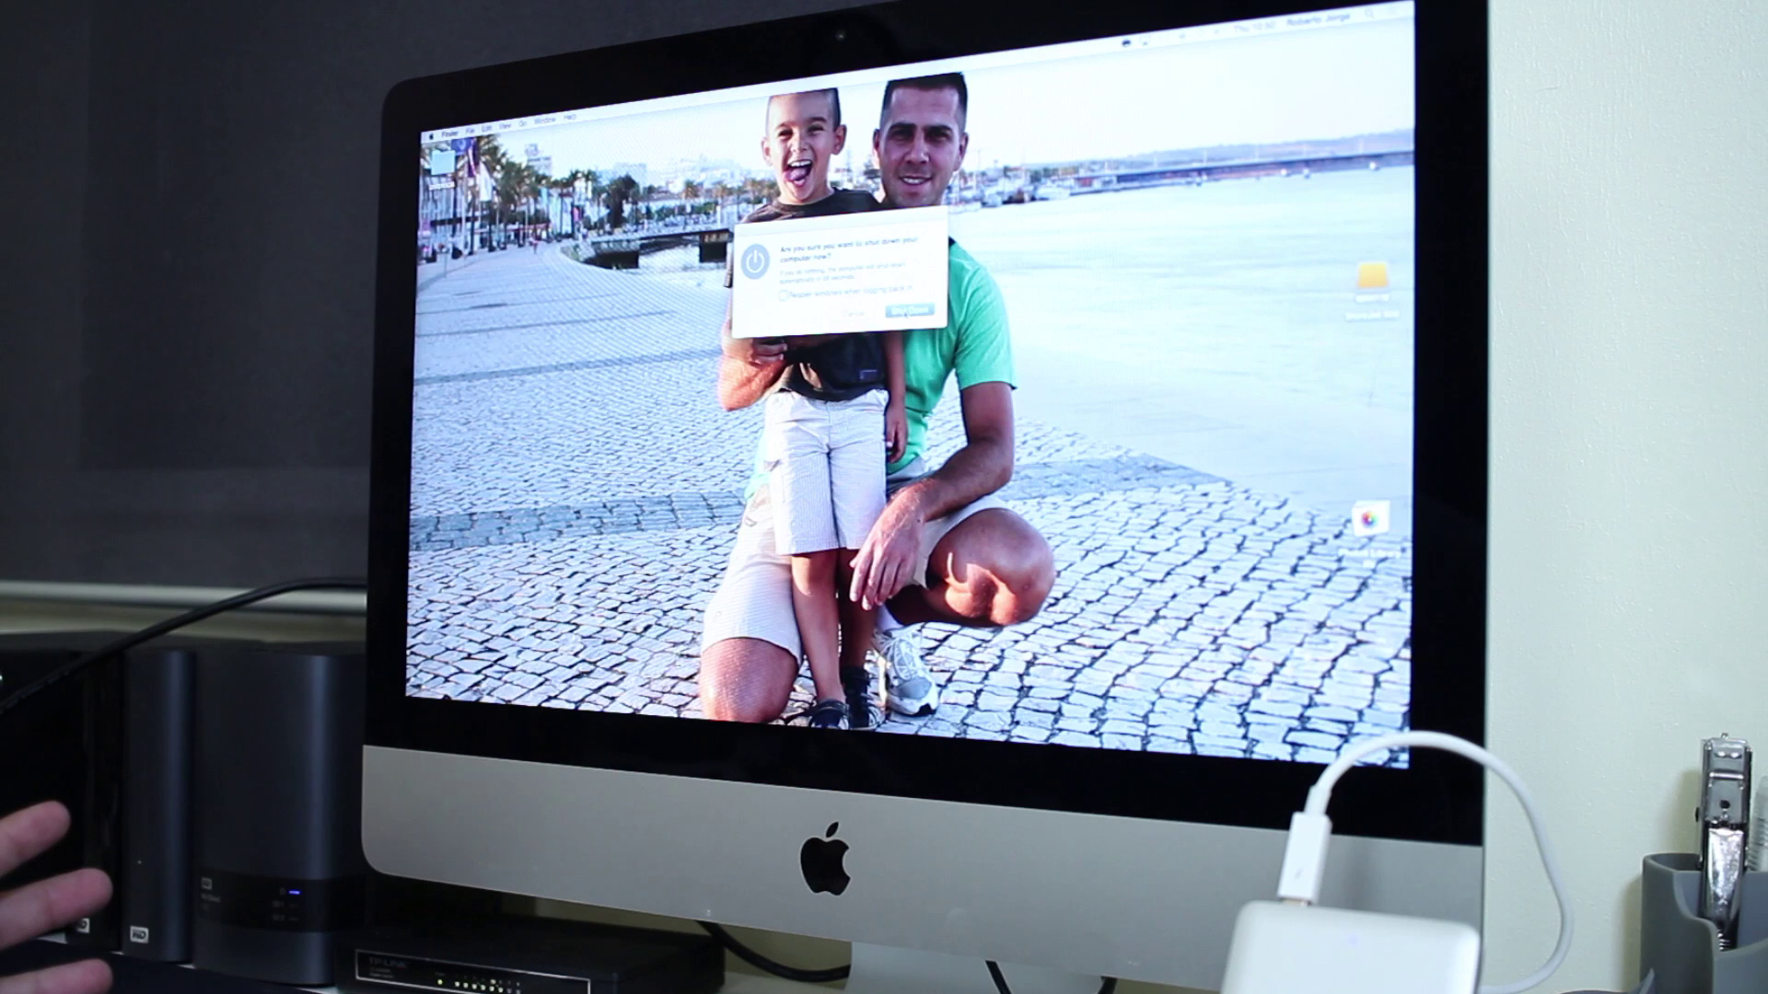
pyautogui.click(906, 311)
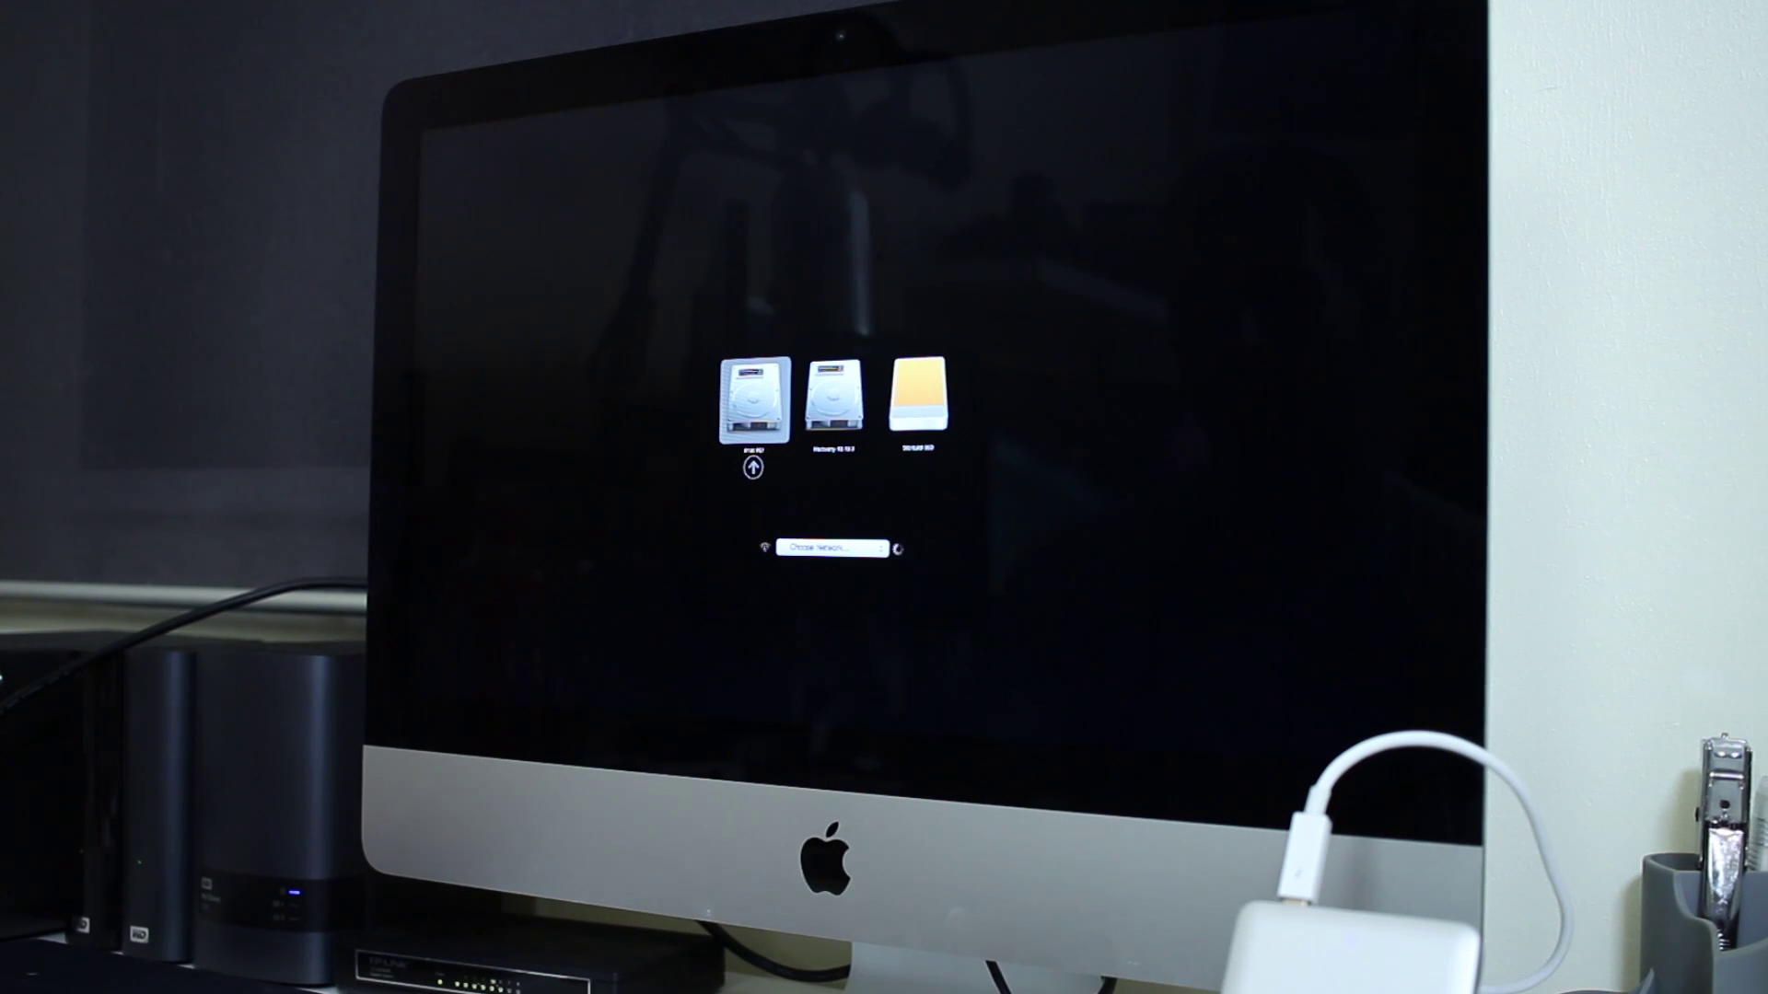
# - Start the Mac from the external StoreJet 500 drive in the startup drive chooser
pyautogui.press('Right')
pyautogui.press('Right')
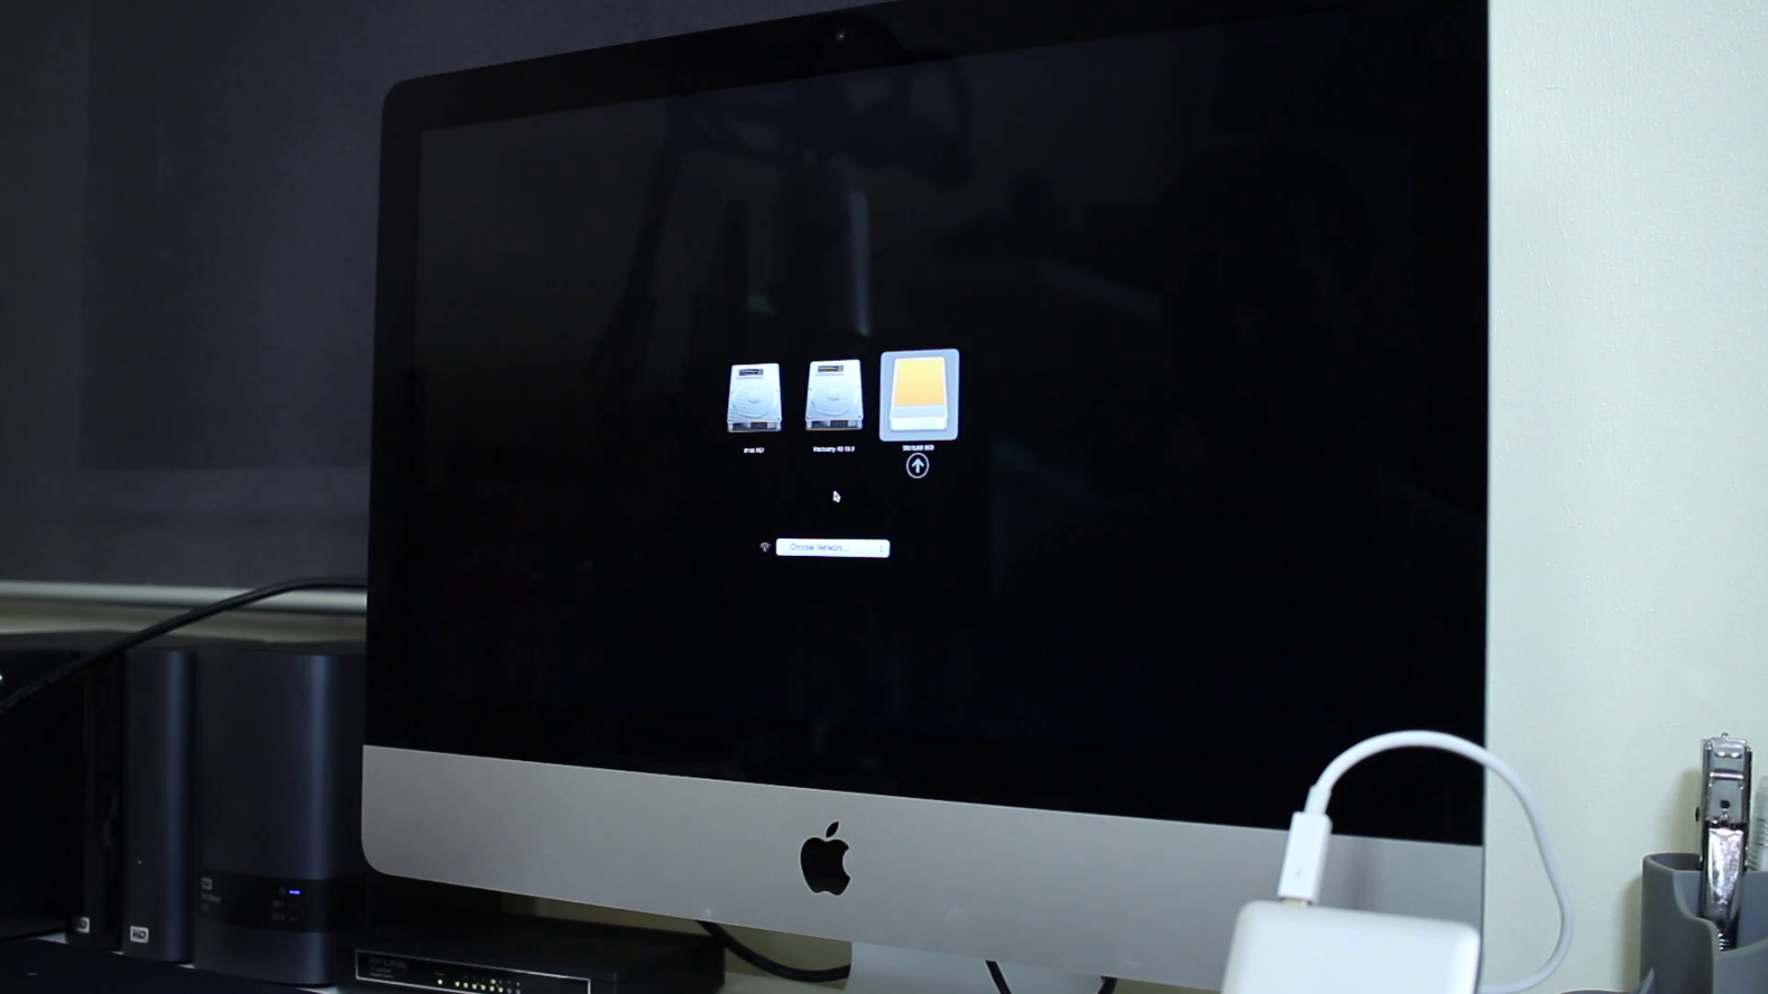
pyautogui.press('Return')
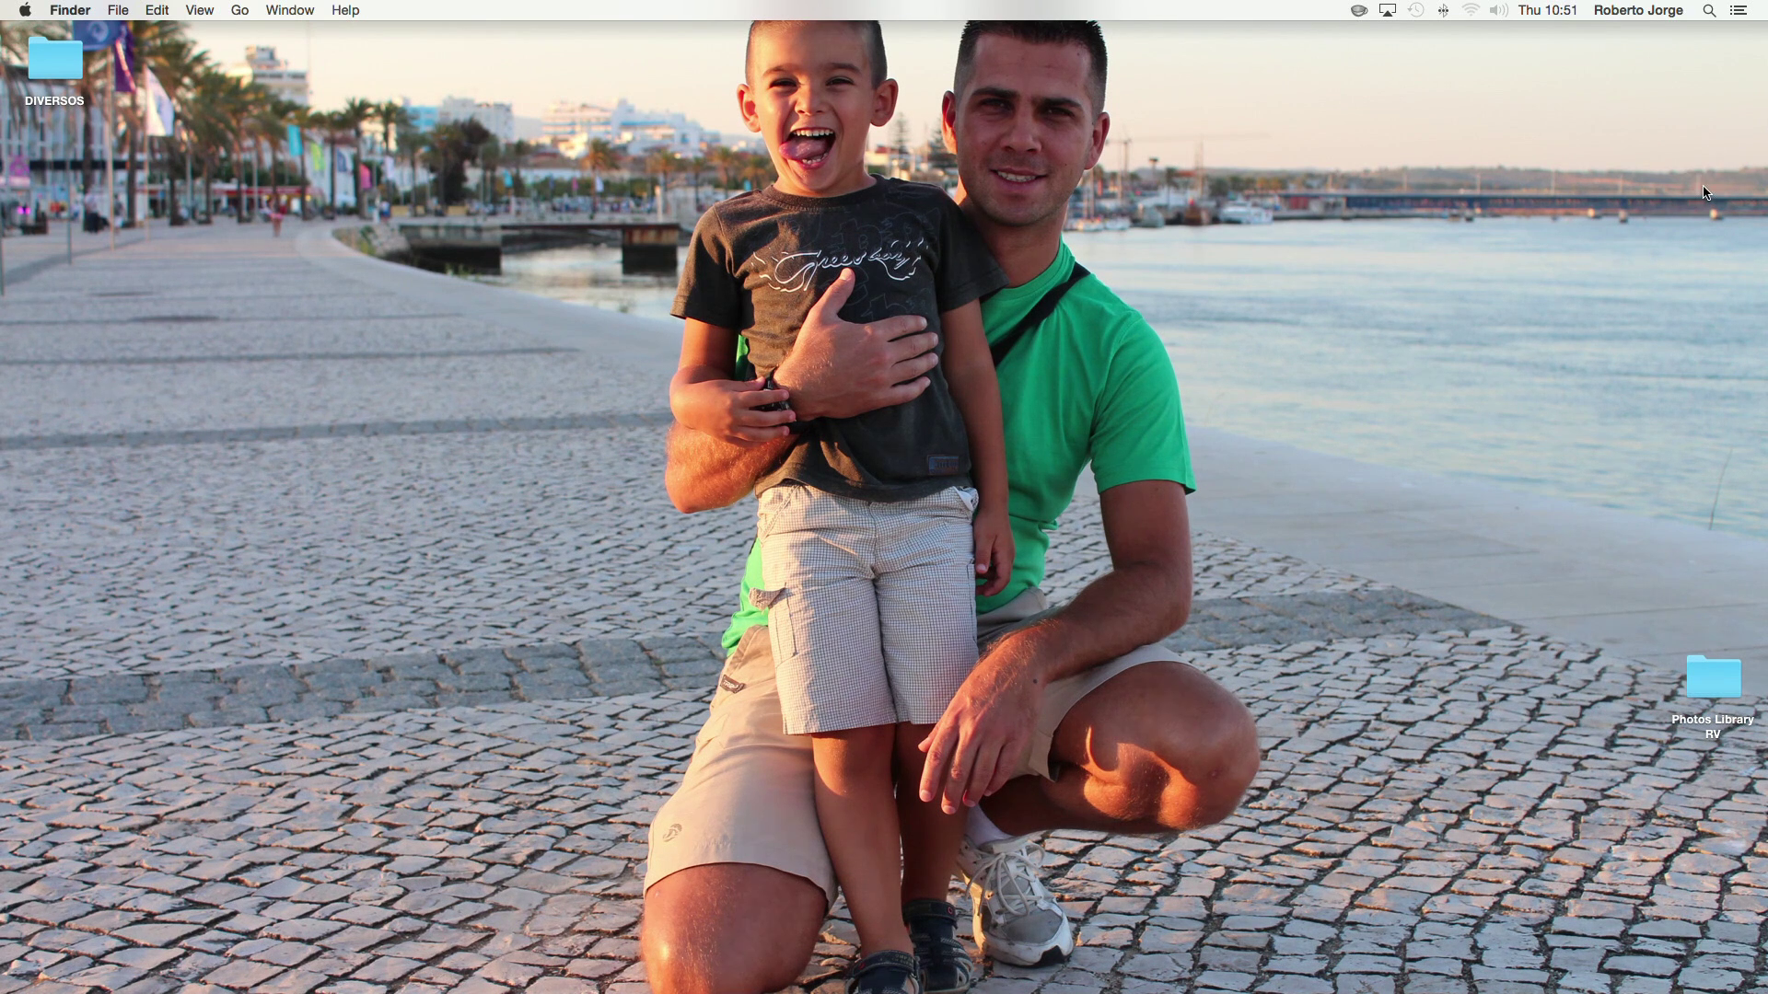
# - Check the storage details of StoreJet 500 and Imac HD in About This Mac, and close the window
pyautogui.click(27, 12)
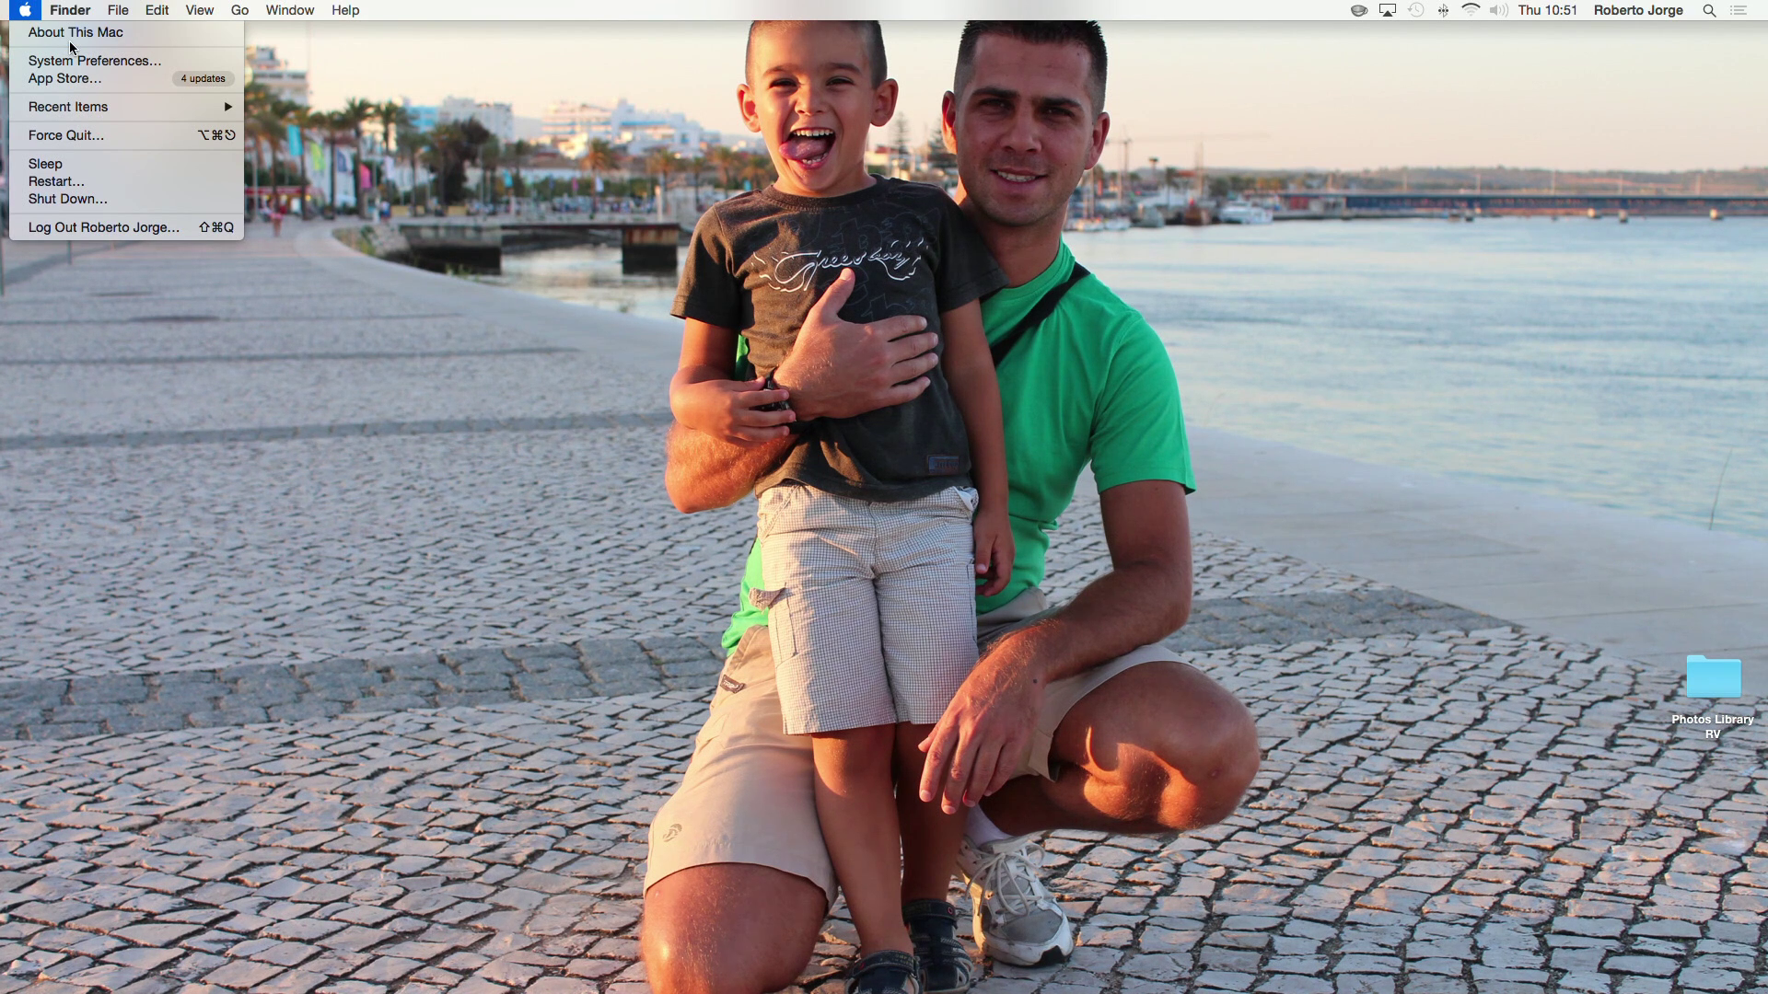
pyautogui.click(335, 185)
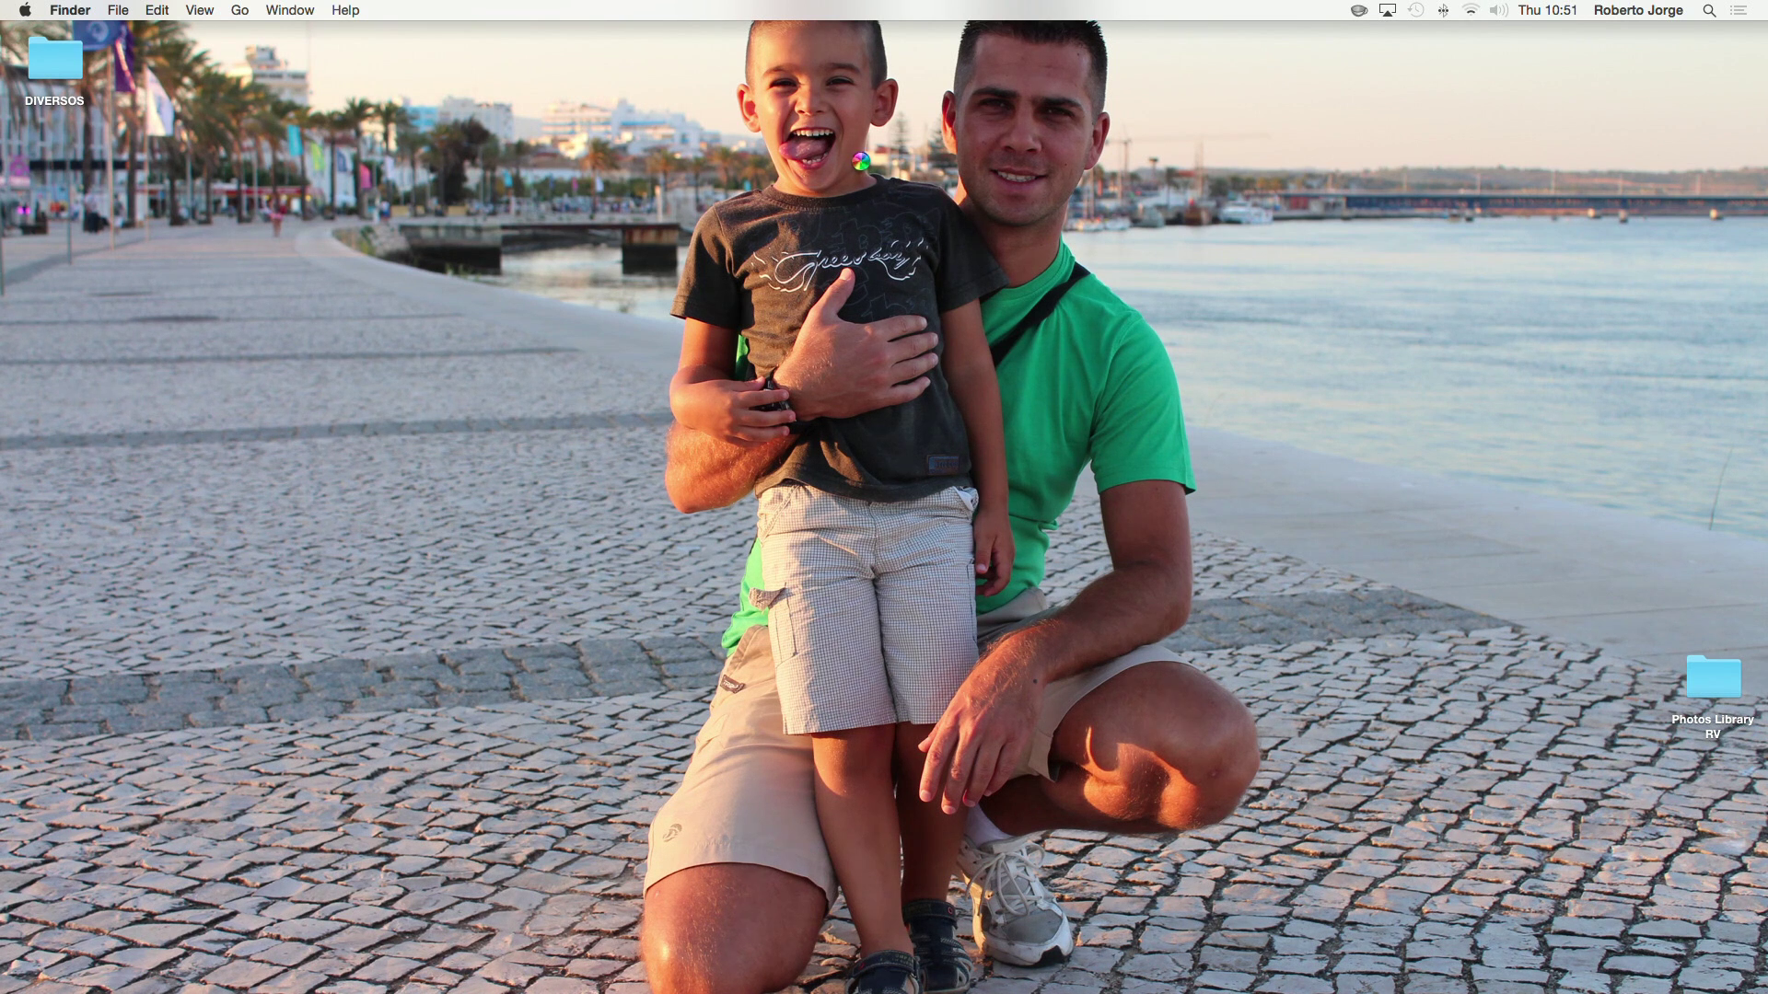
pyautogui.click(861, 213)
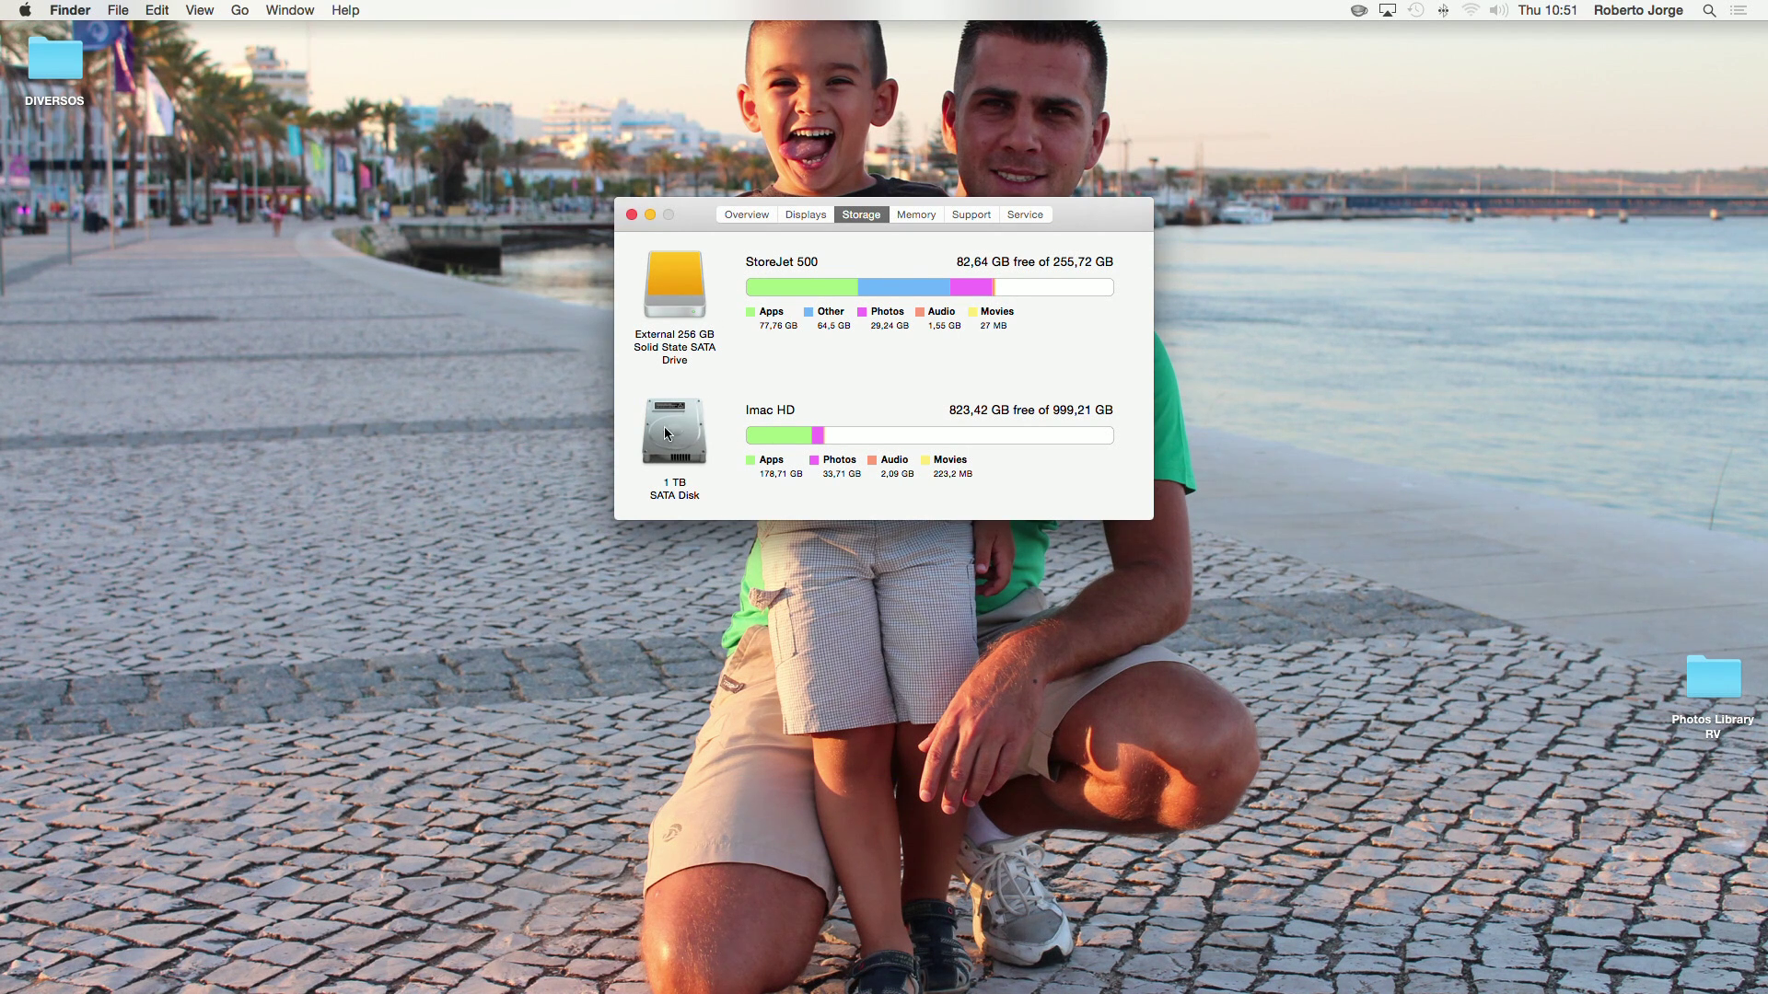
pyautogui.click(632, 216)
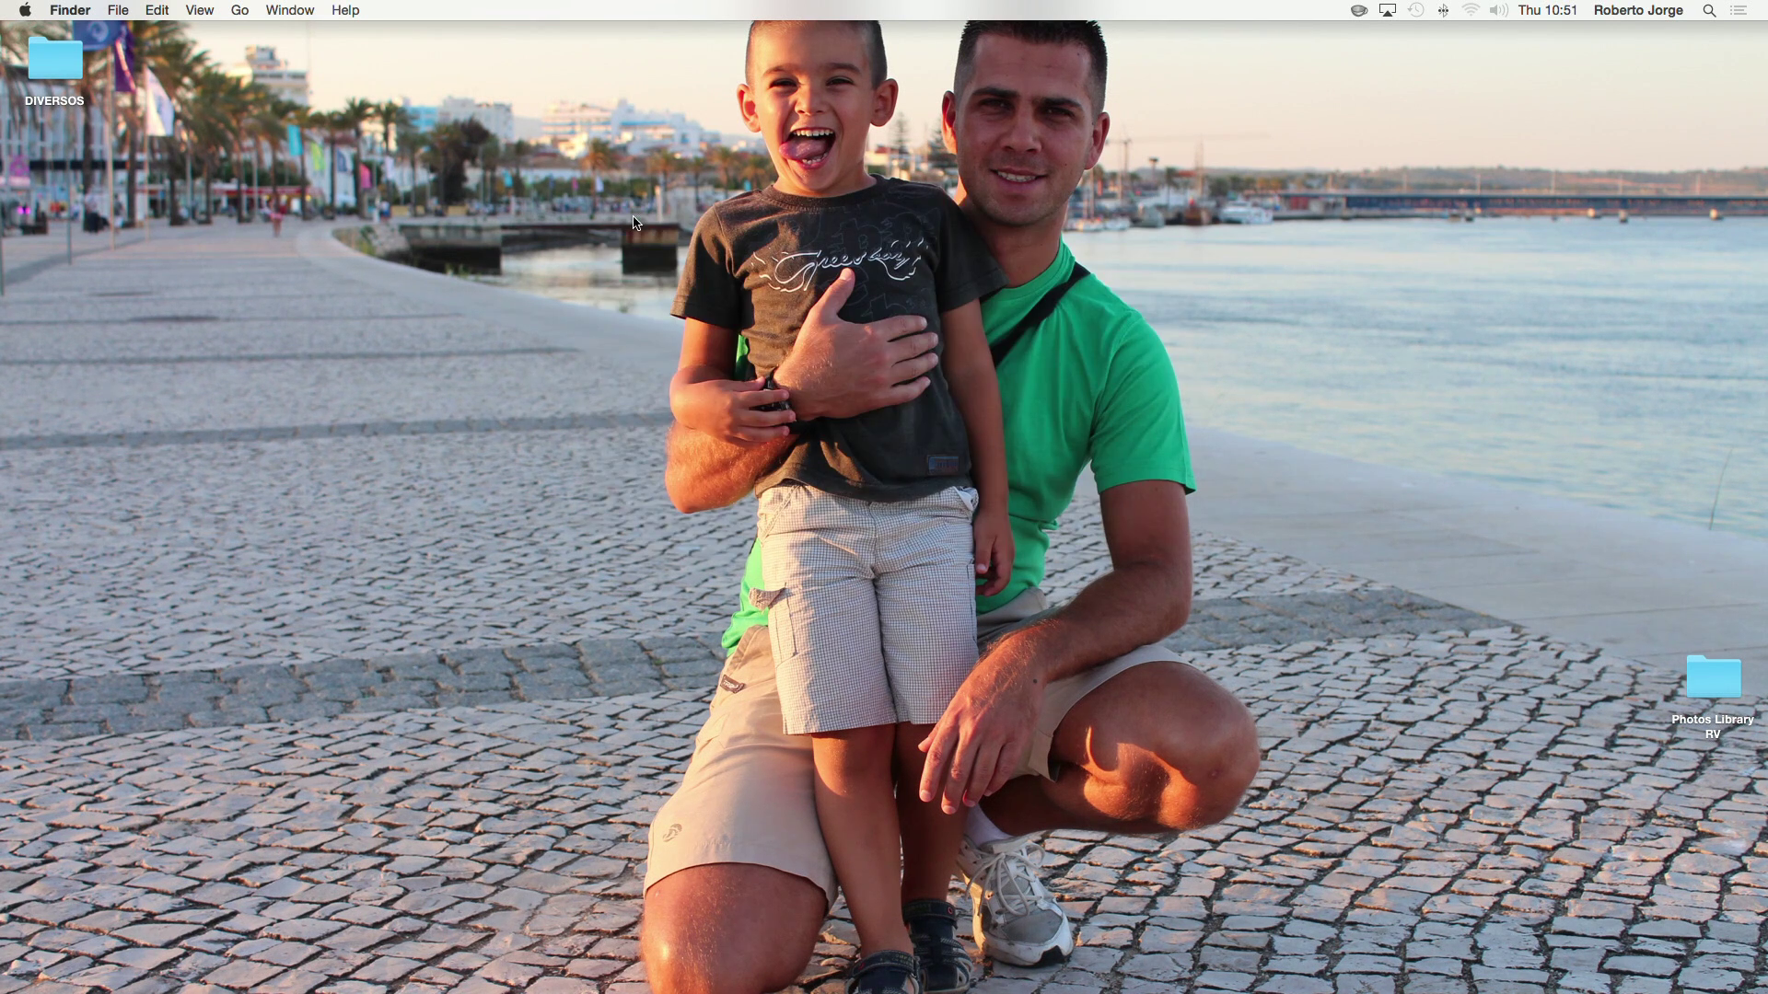
# - Check which volume is selected as the startup disk in System Preferences, and close the settings
pyautogui.click(25, 10)
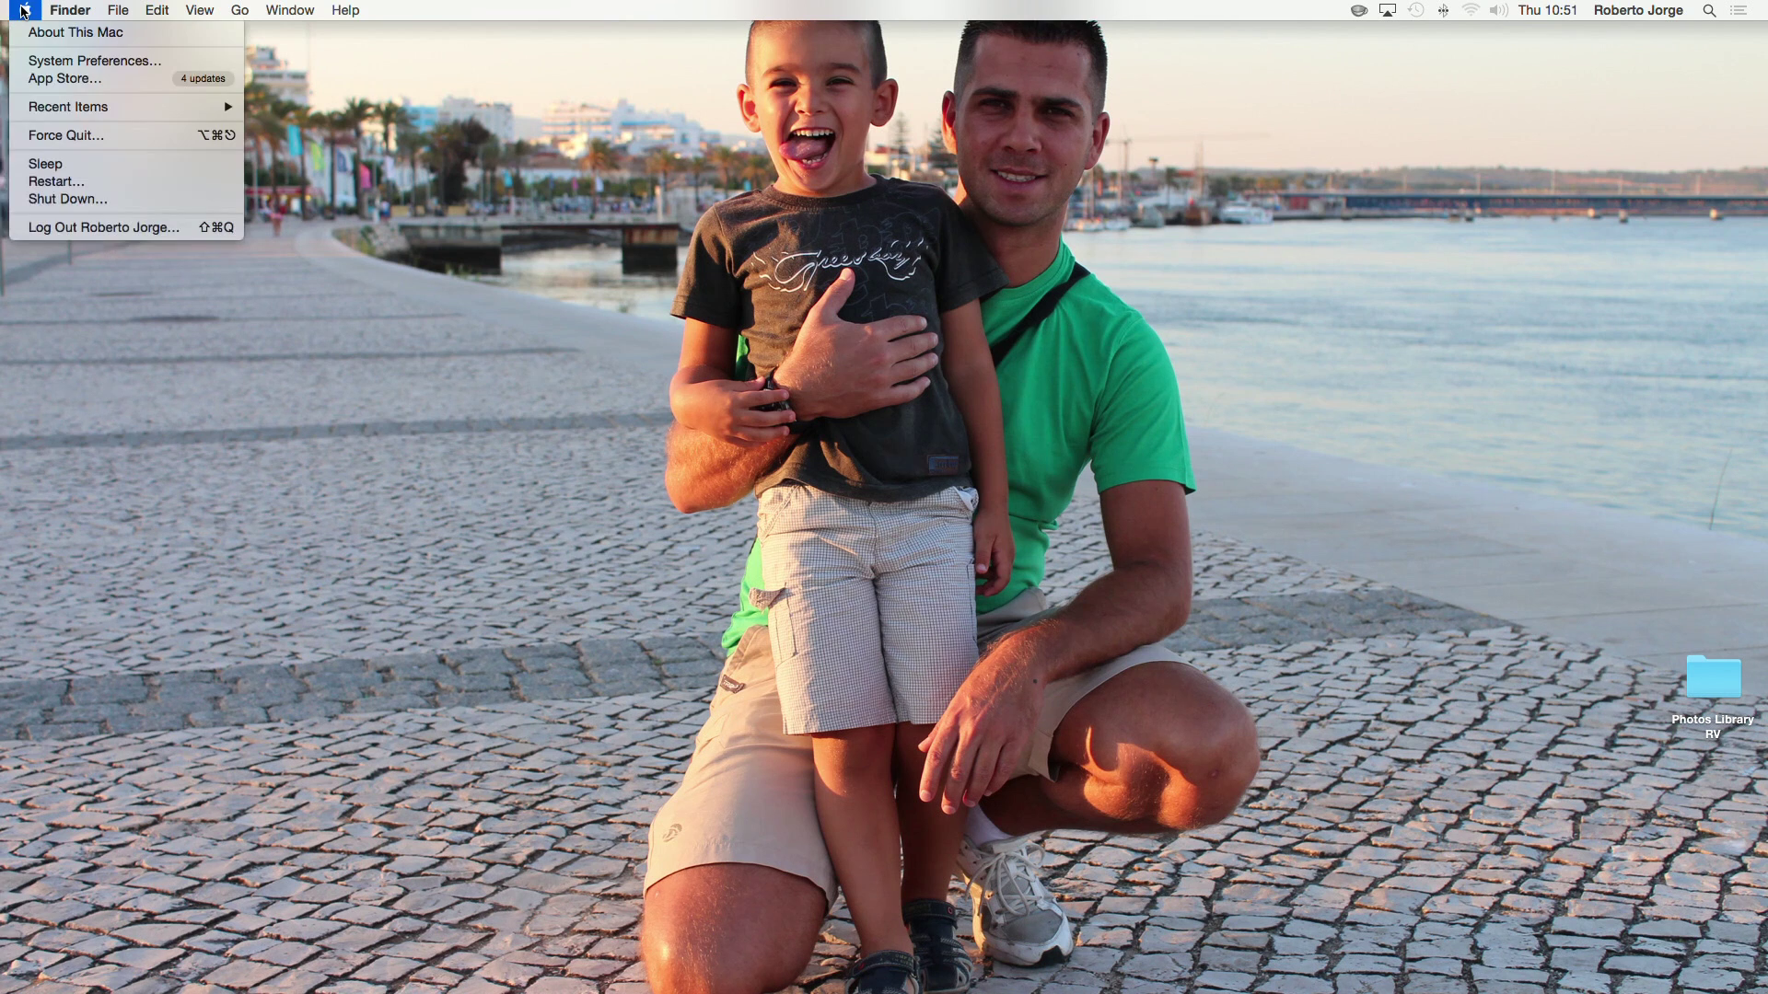
pyautogui.click(61, 61)
pyautogui.click(684, 590)
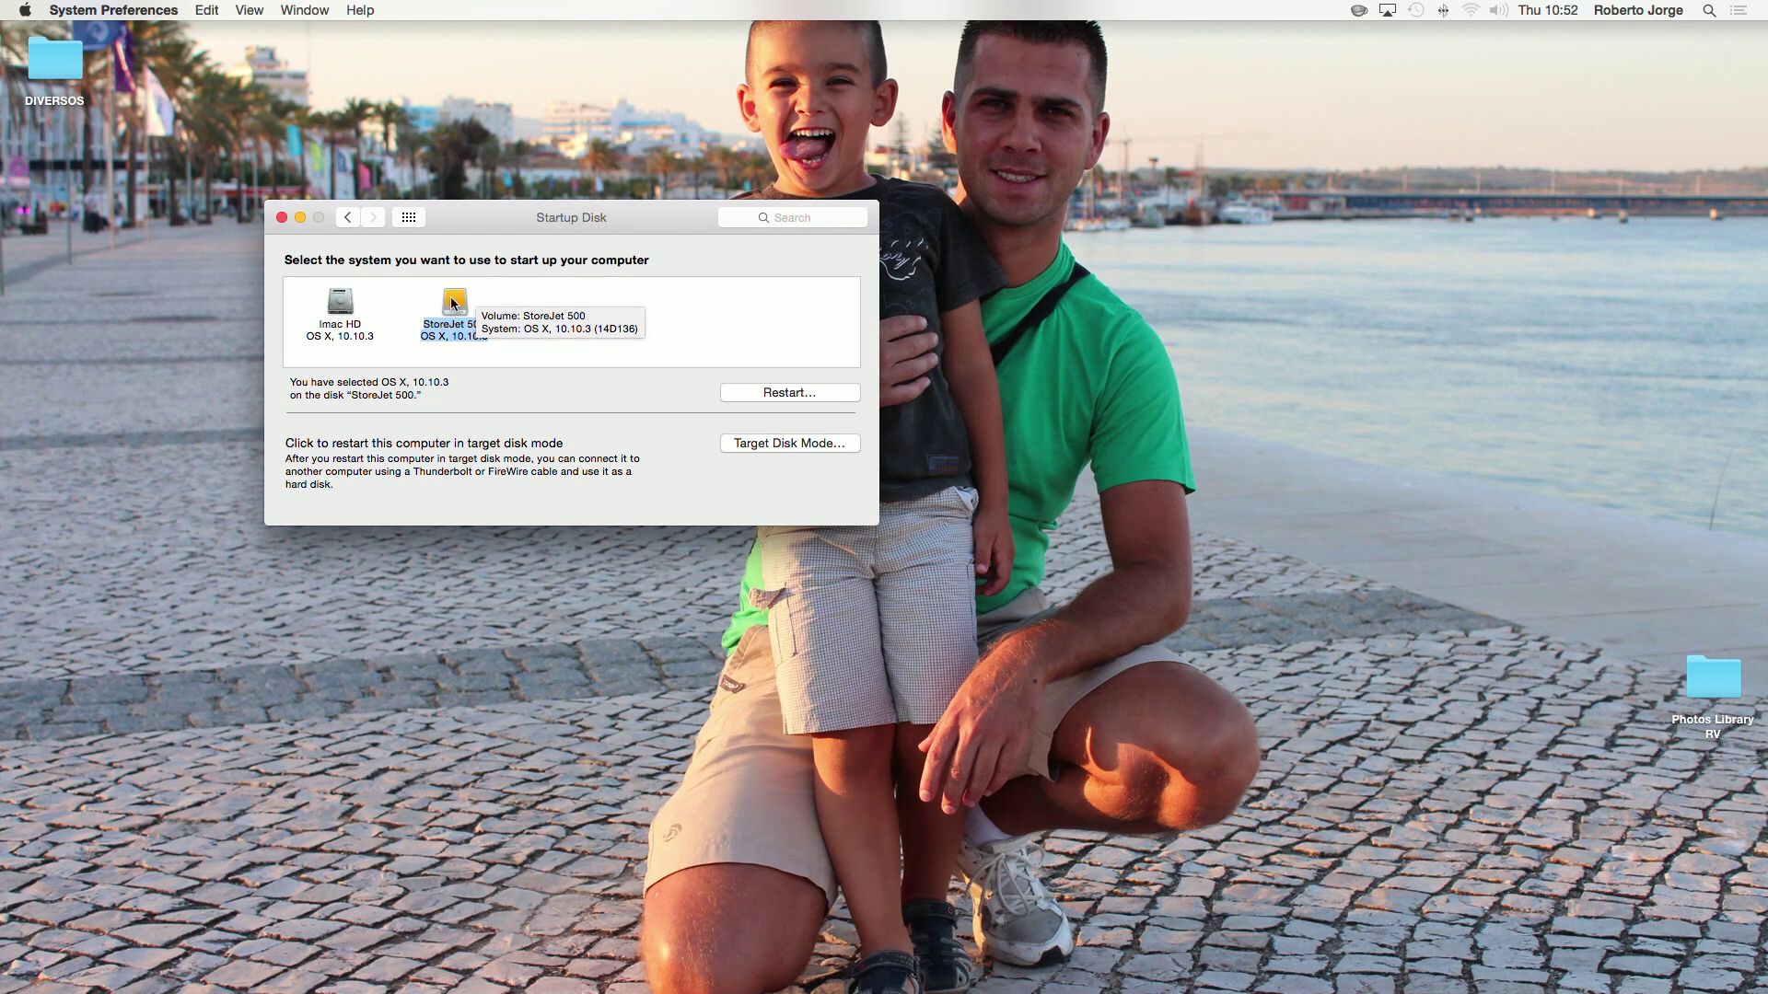
pyautogui.click(282, 217)
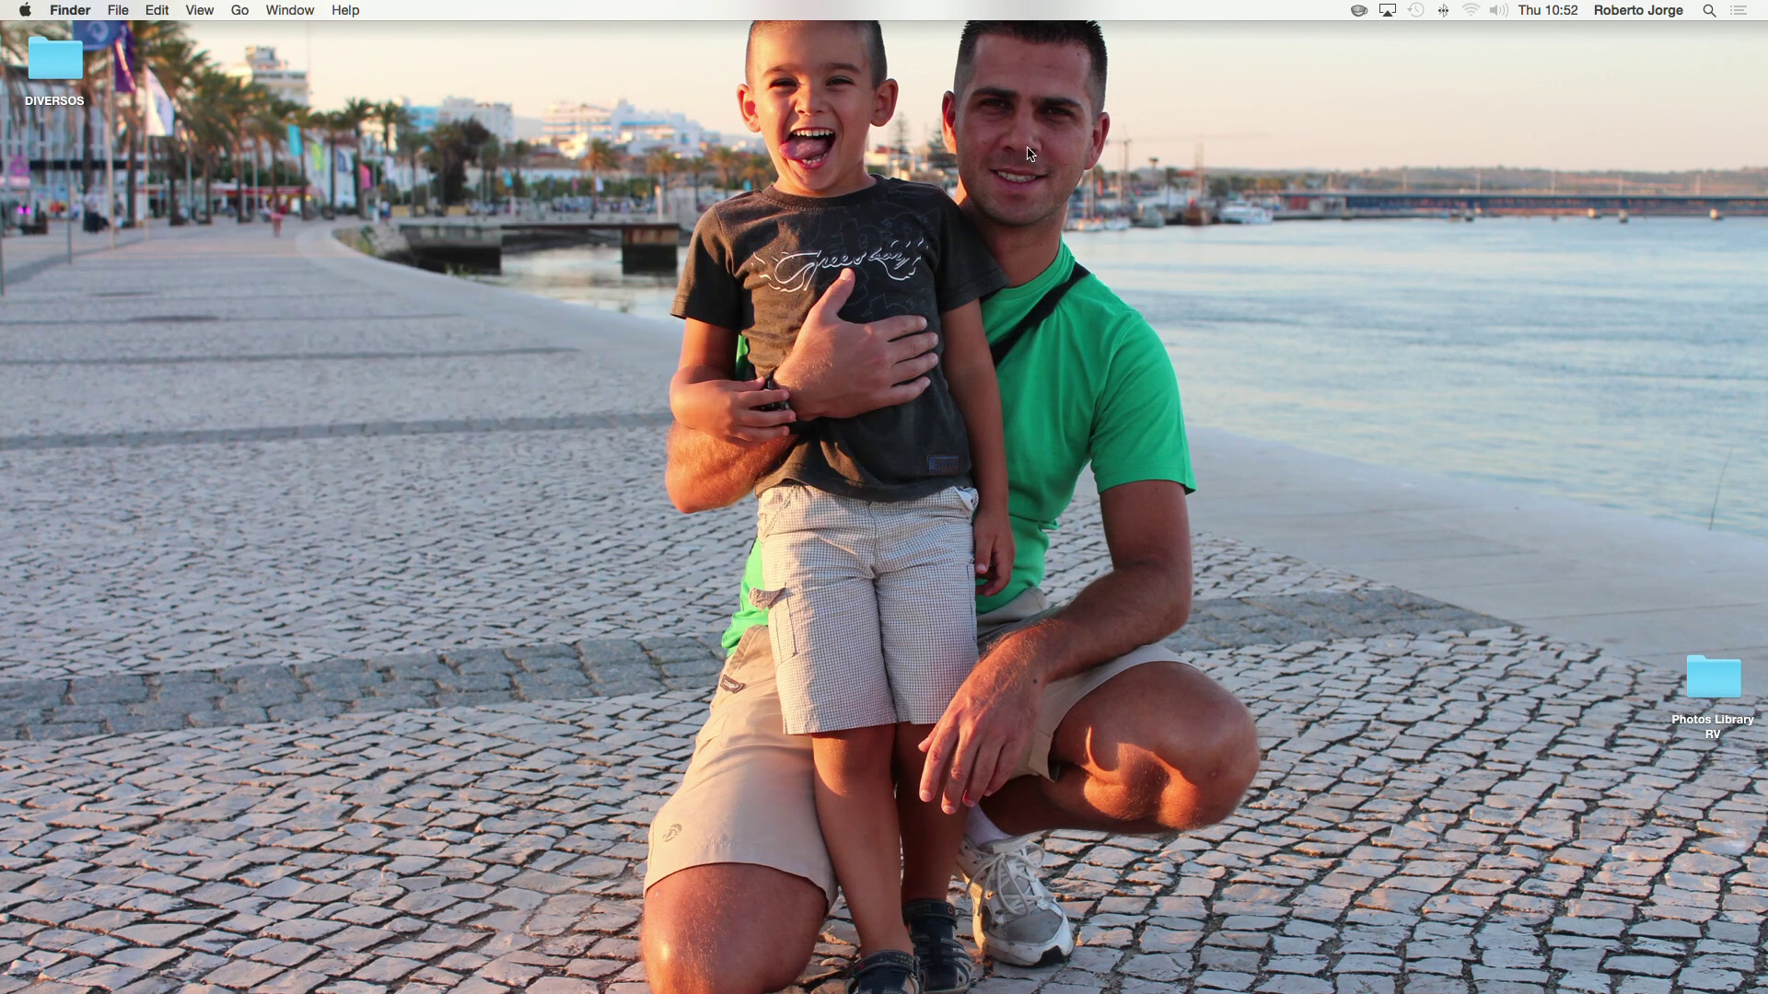
# - Open Disk Utility and compare the partition layouts of the 256 GB external SSD and the 1 TB internal drive
pyautogui.click(1708, 12)
pyautogui.write('disk')
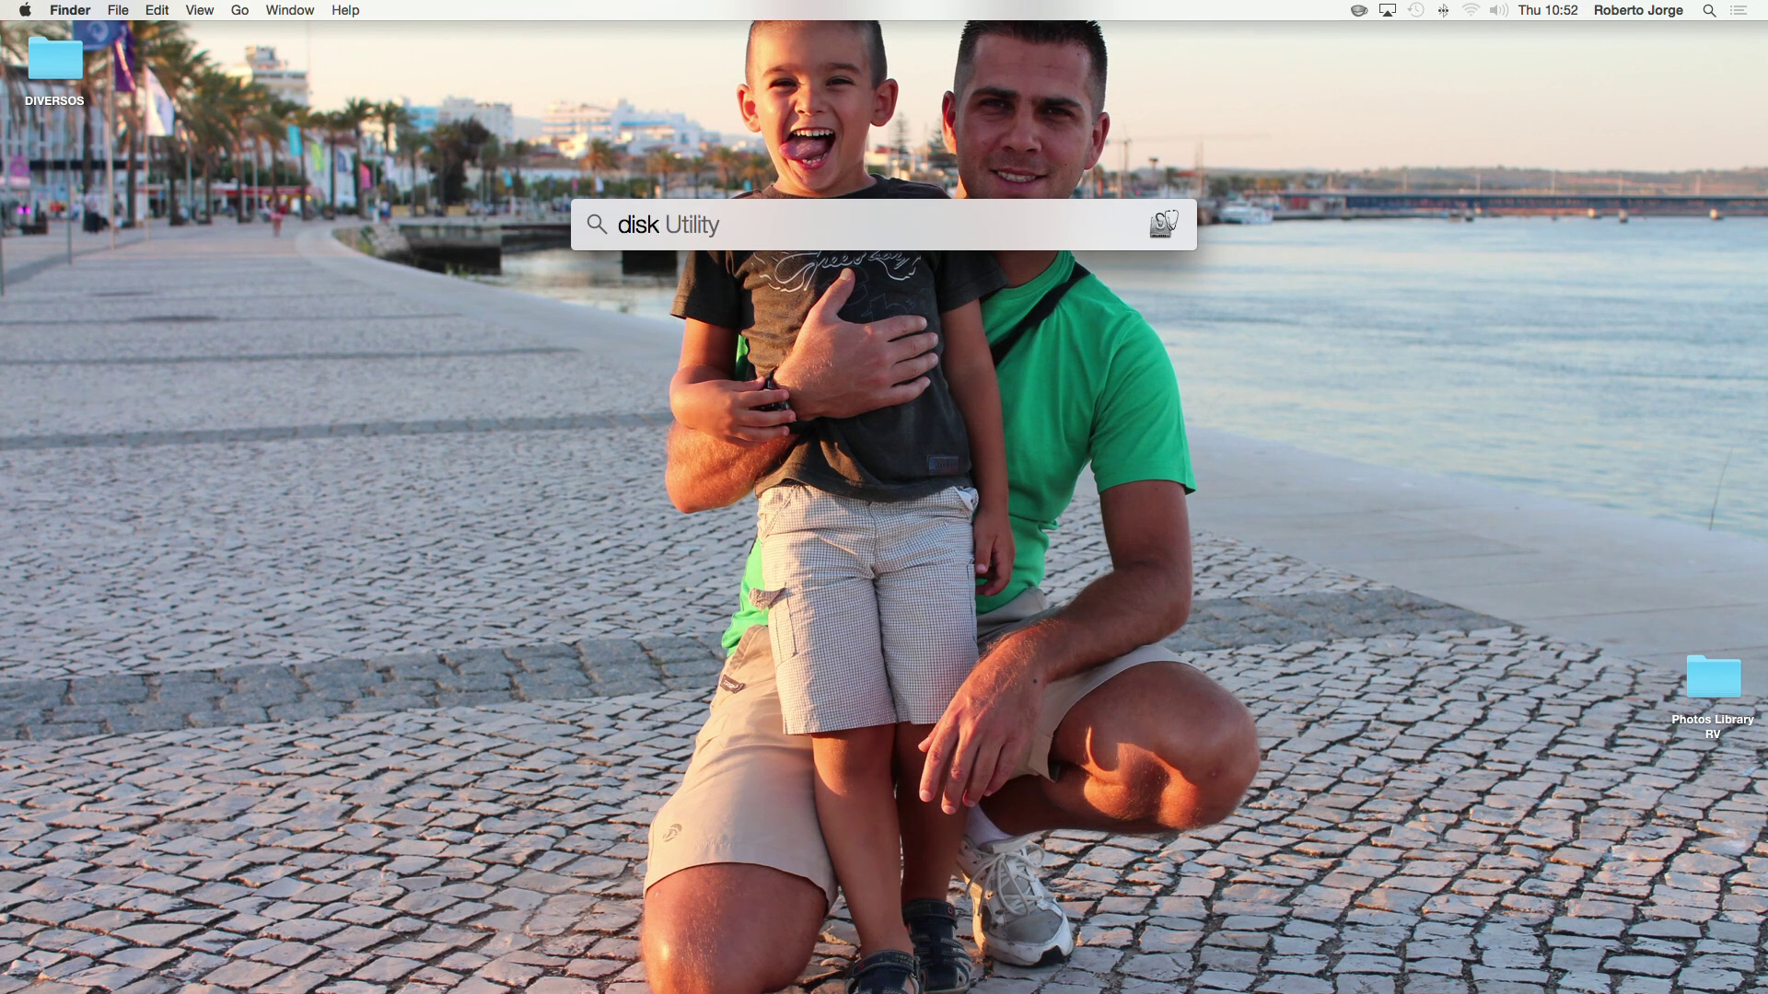
pyautogui.press('Return')
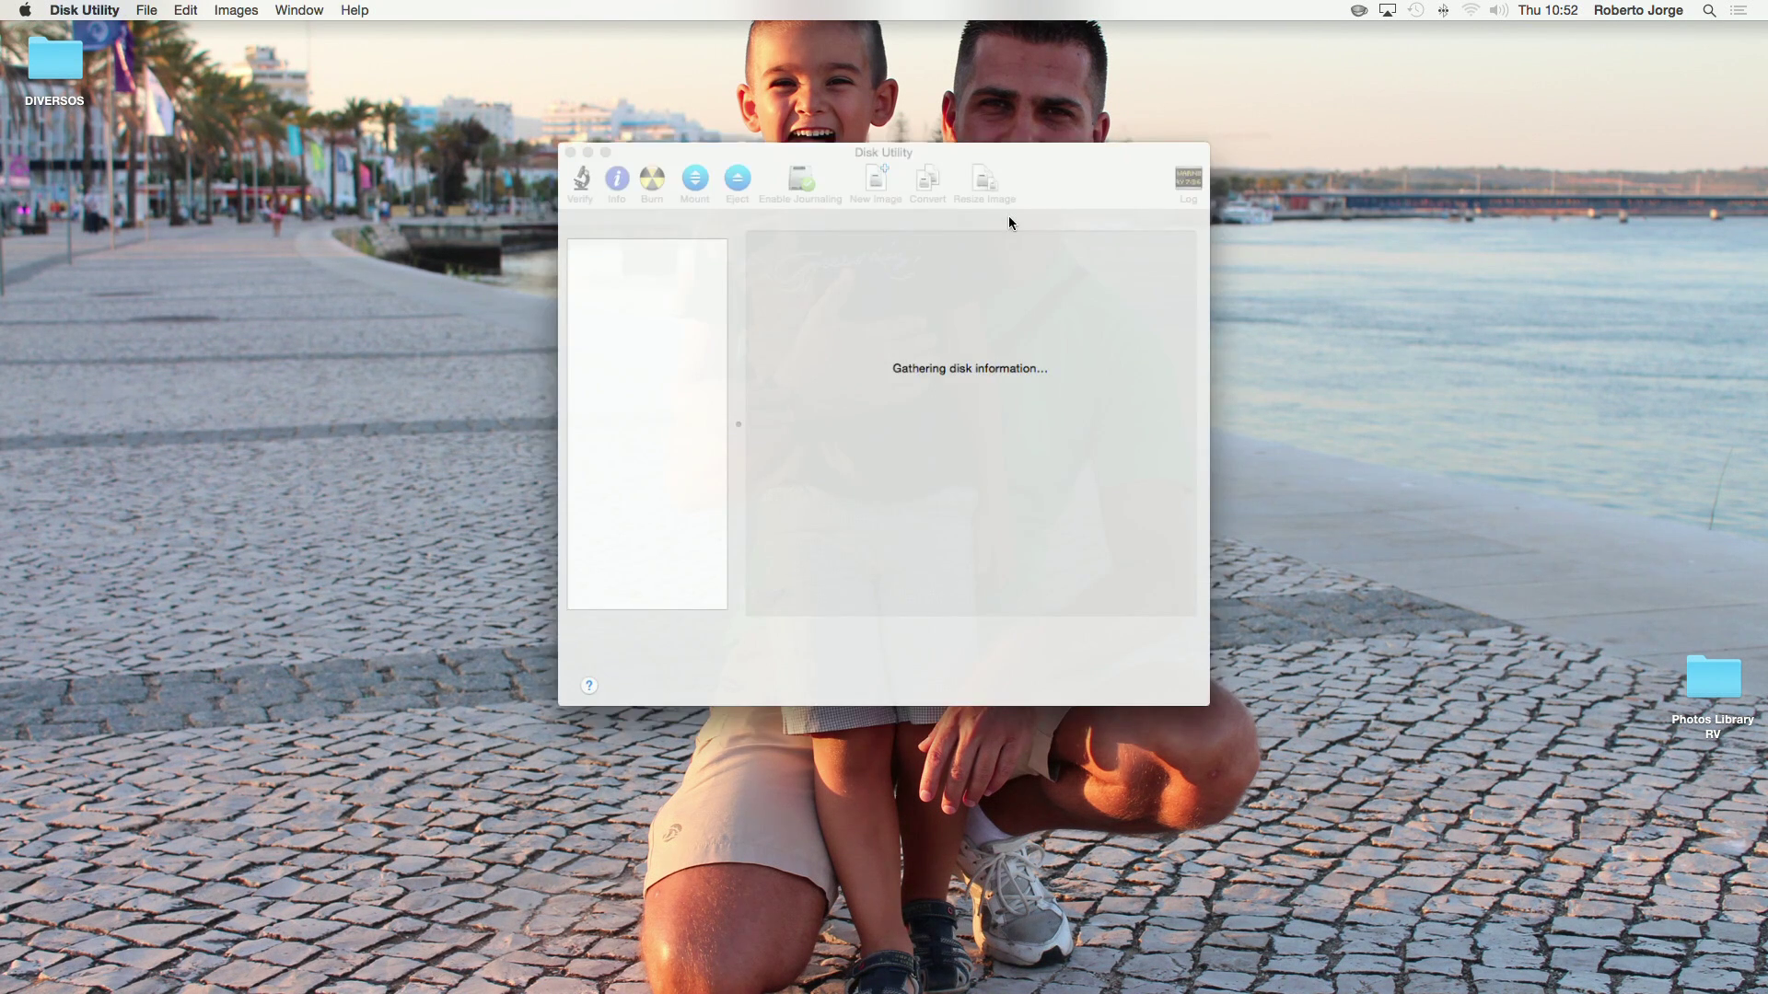
pyautogui.click(614, 279)
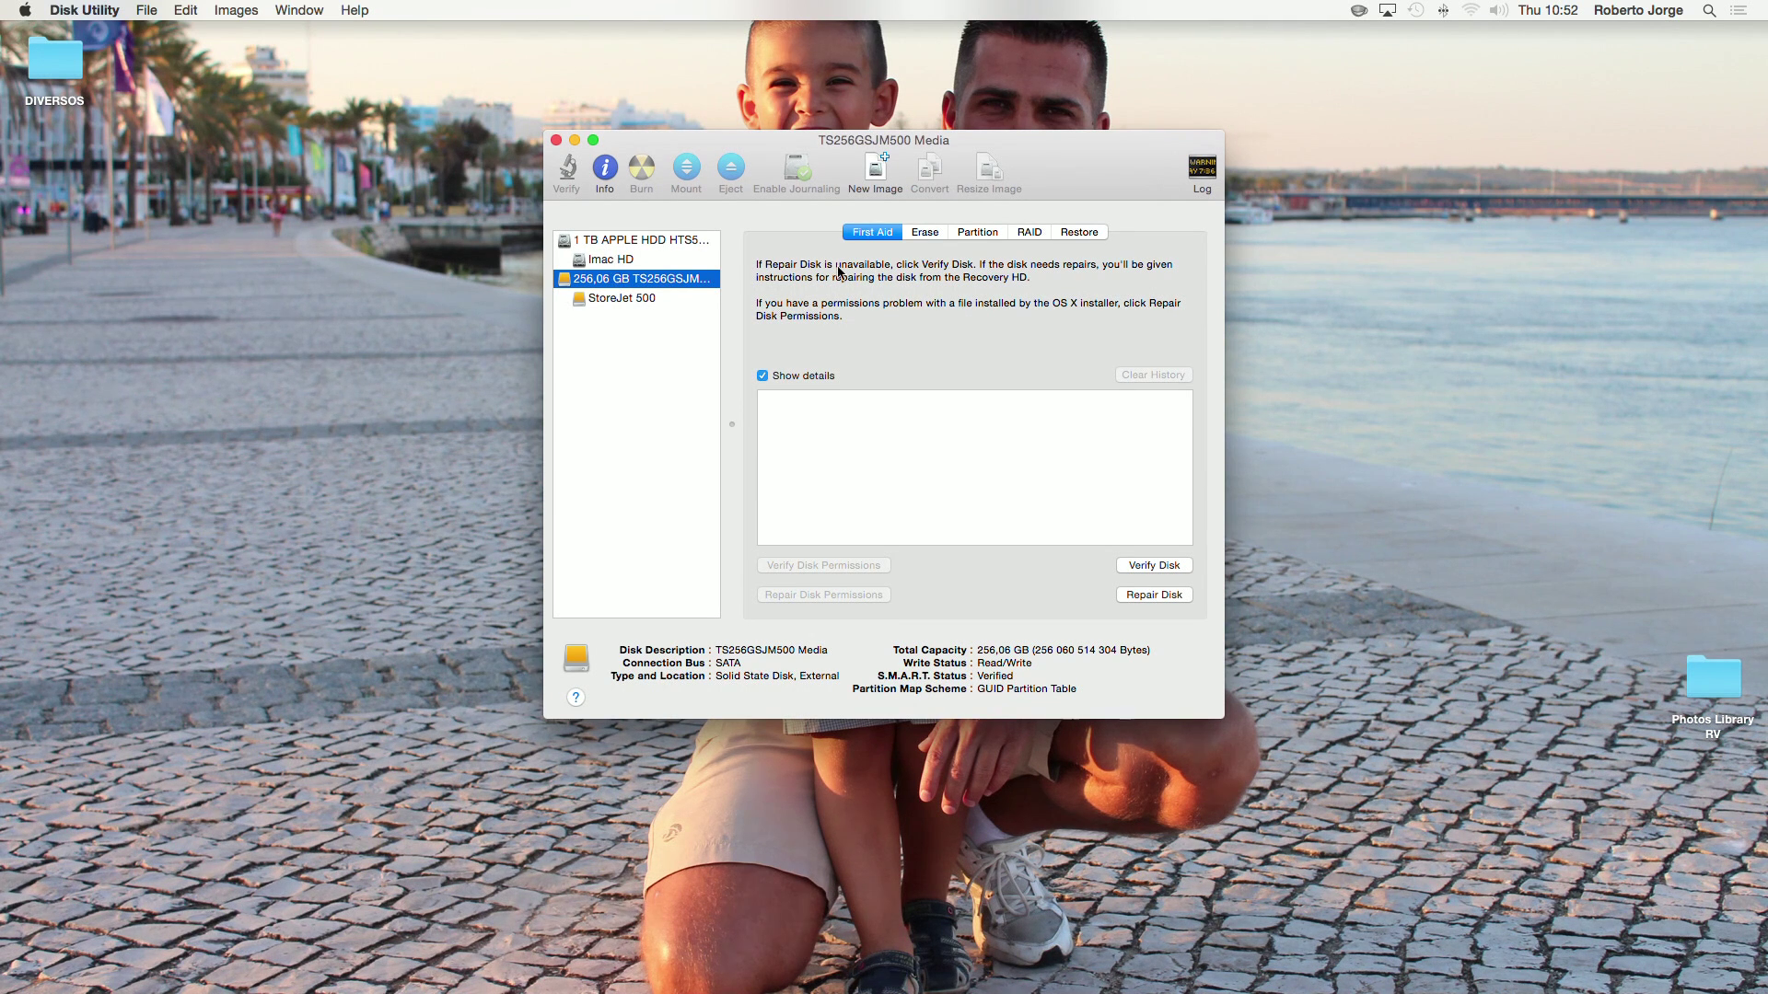
pyautogui.click(979, 234)
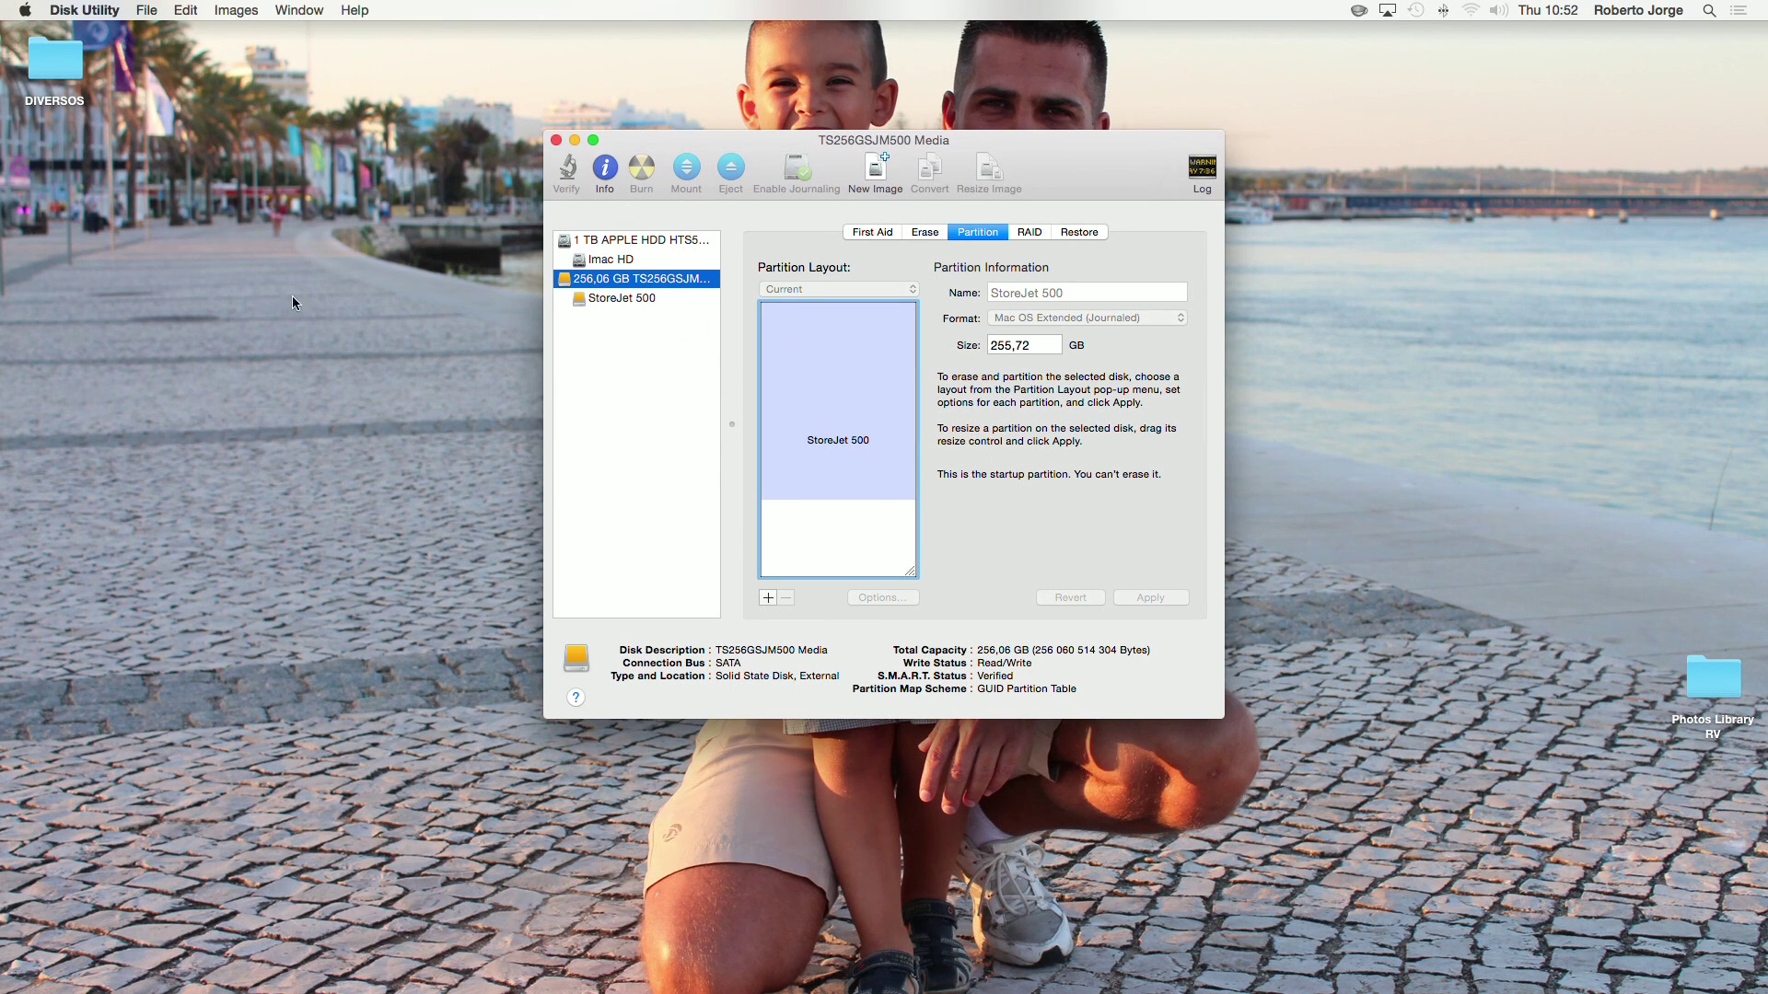
pyautogui.click(634, 242)
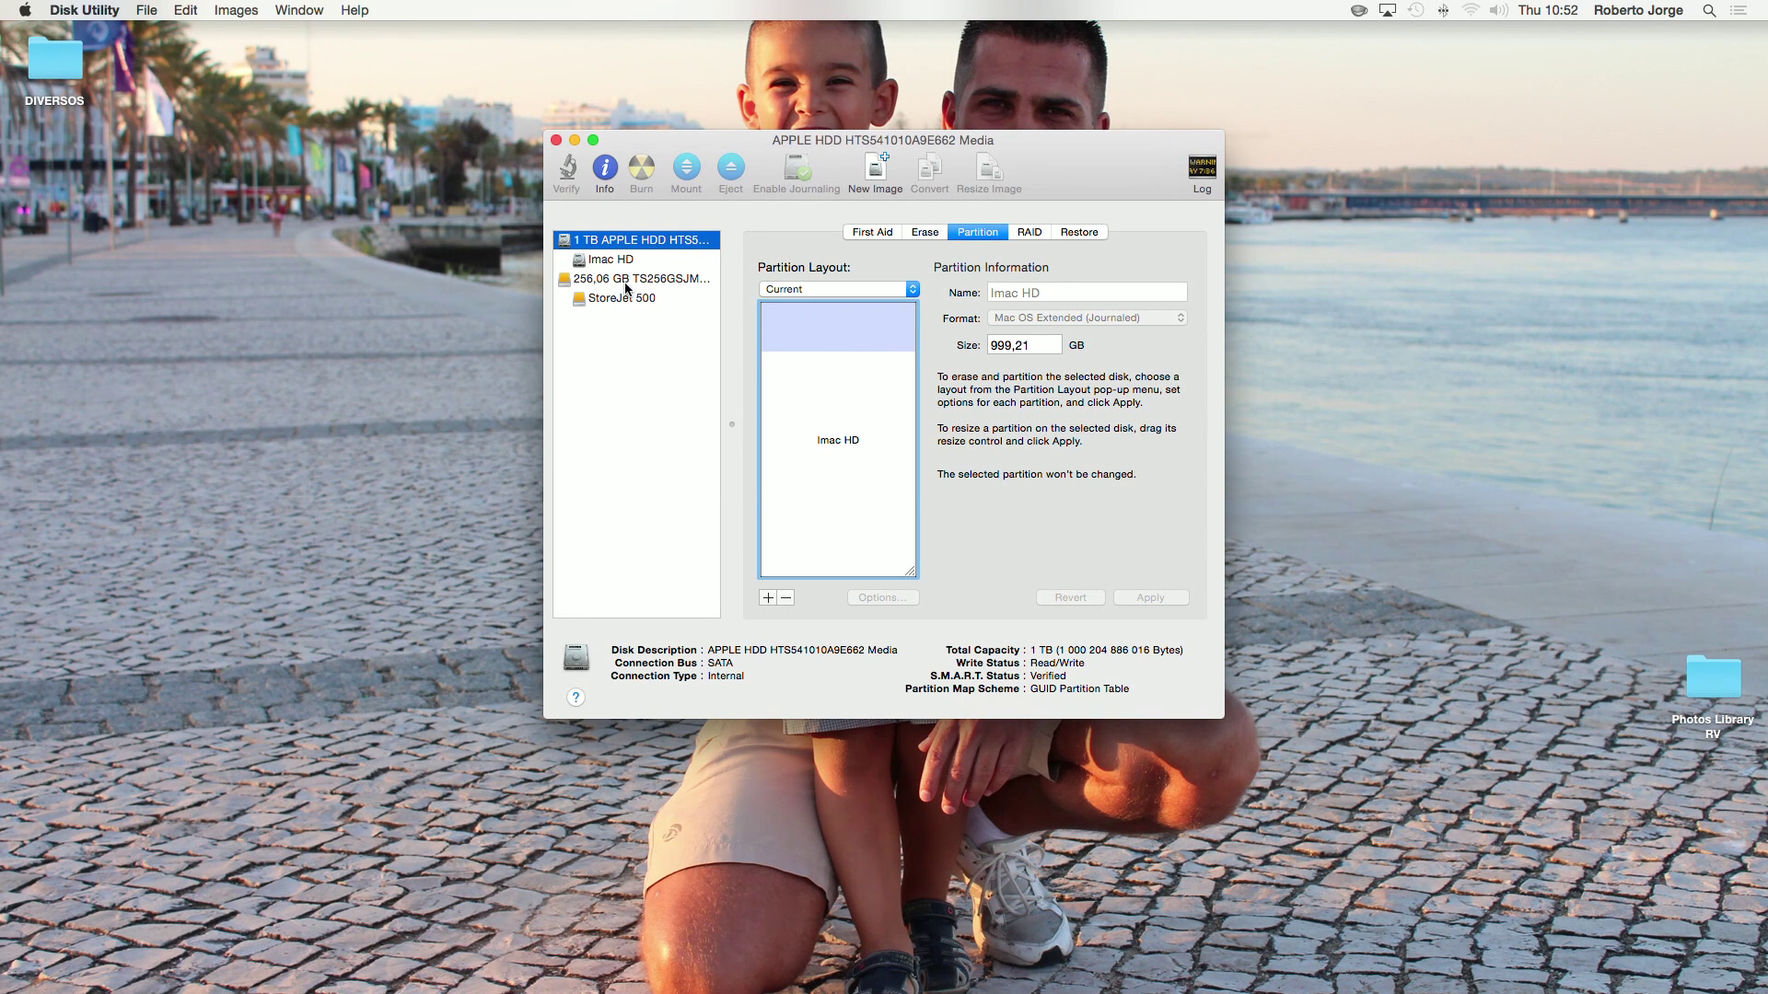
pyautogui.click(626, 280)
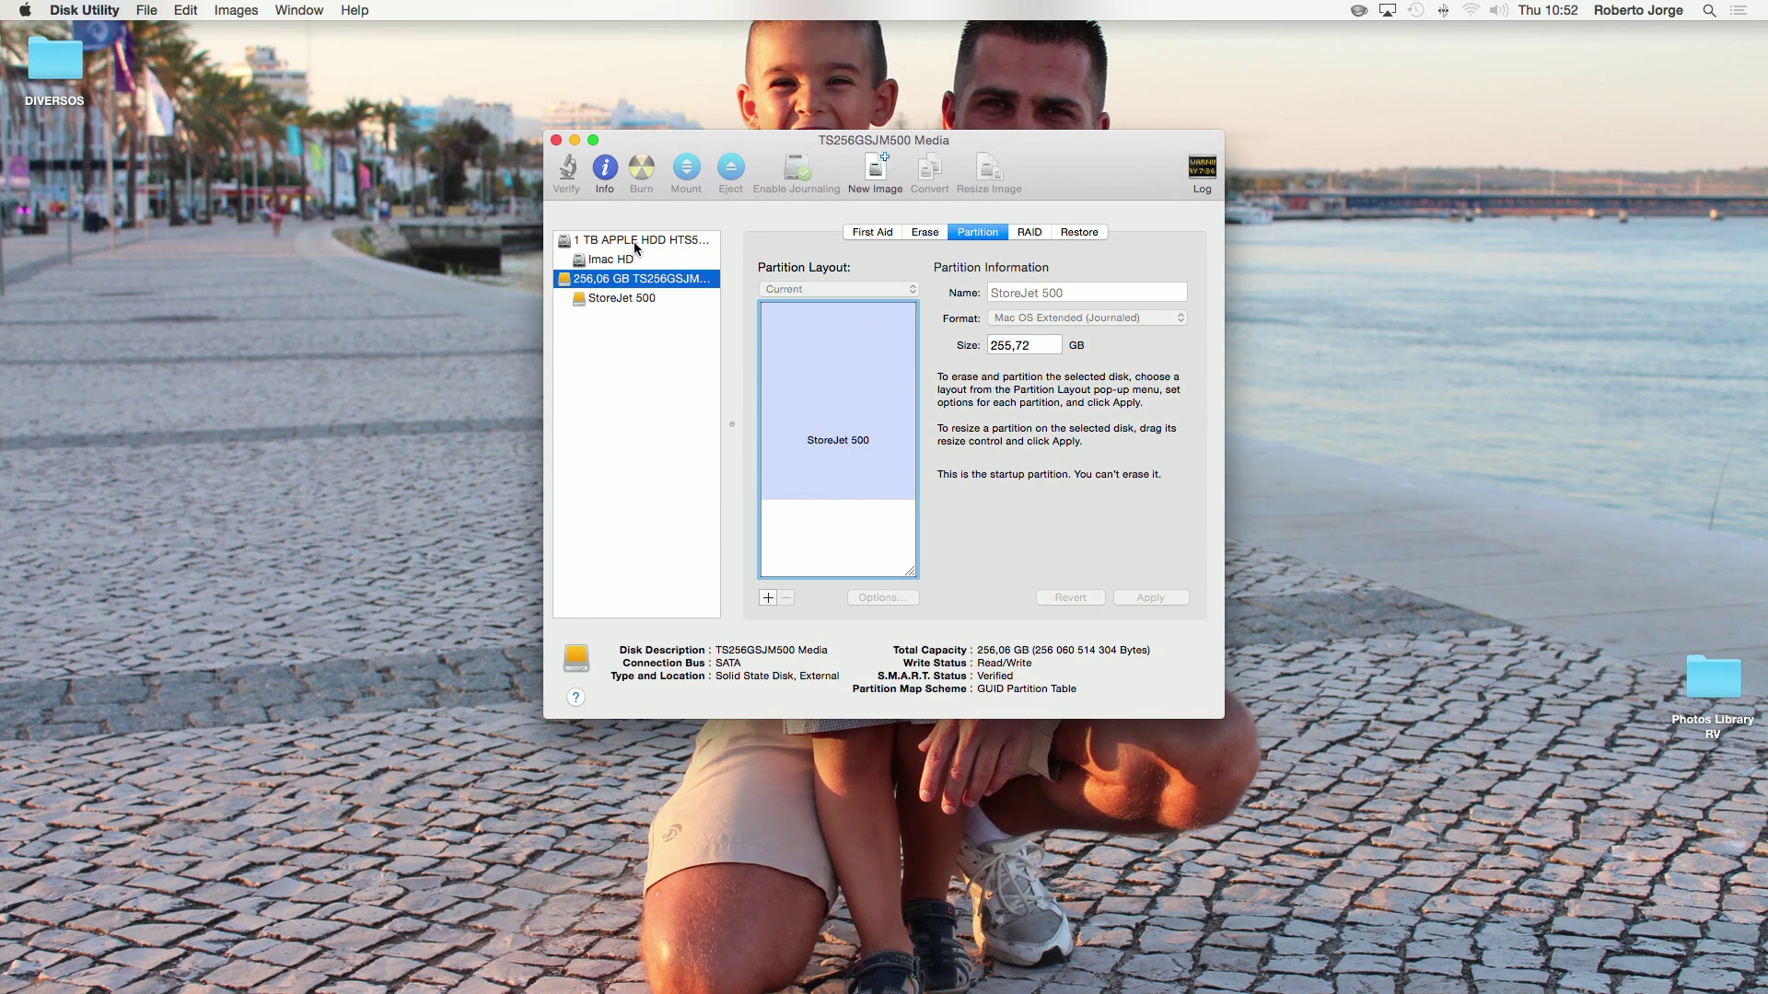